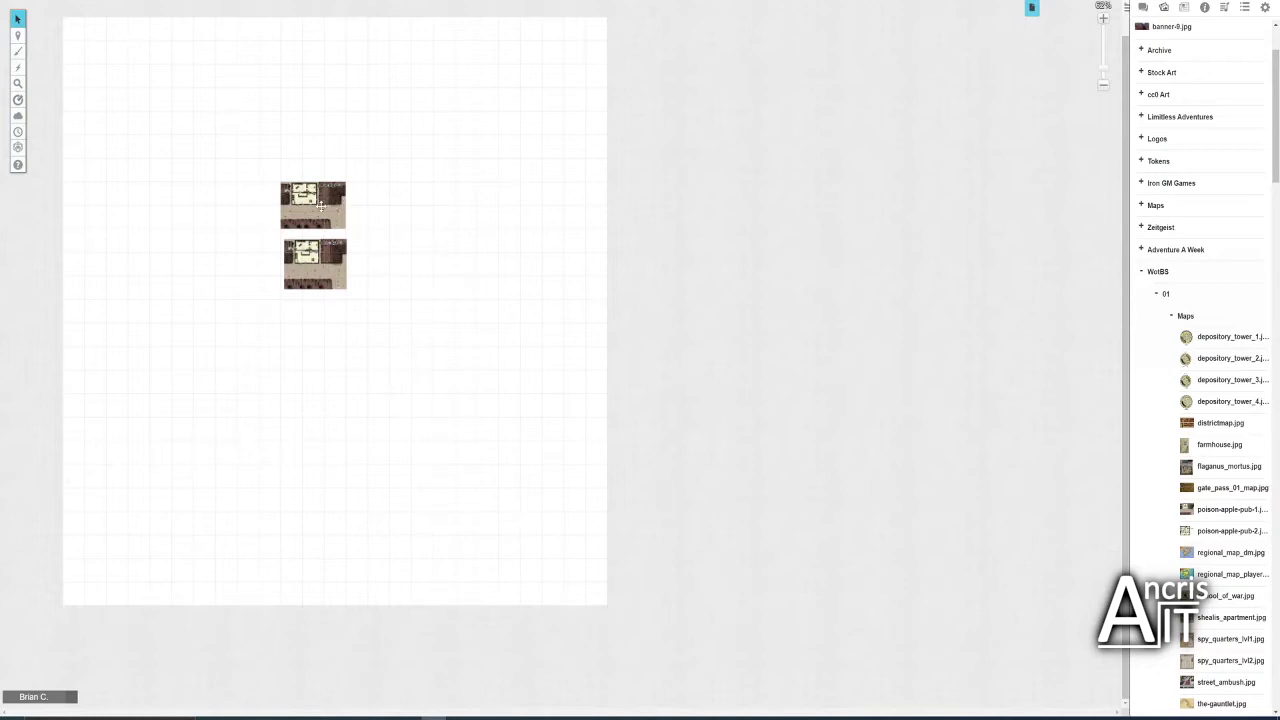
- Move the upper map image into the page's top-left corner and check the page's size settings
{"action": "left_click_drag", "start_coordinate": [321, 205], "coordinate": [105, 48]}
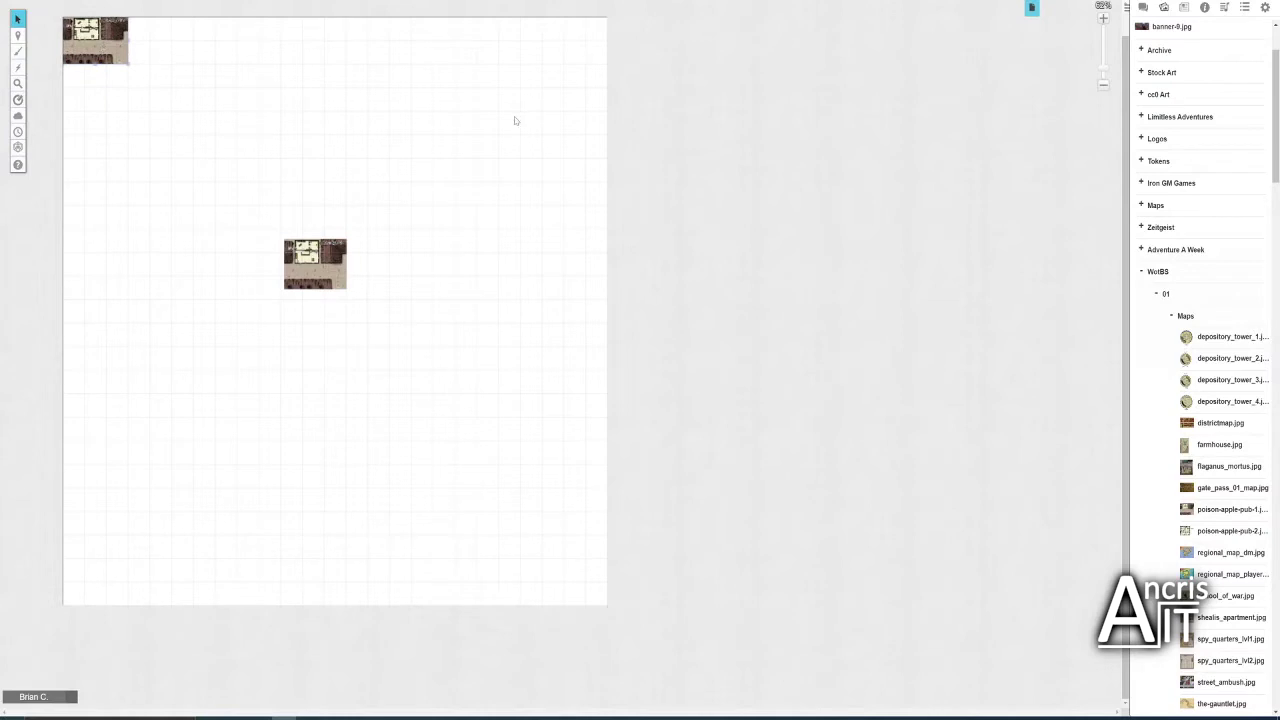
{"action": "left_click", "coordinate": [1032, 8]}
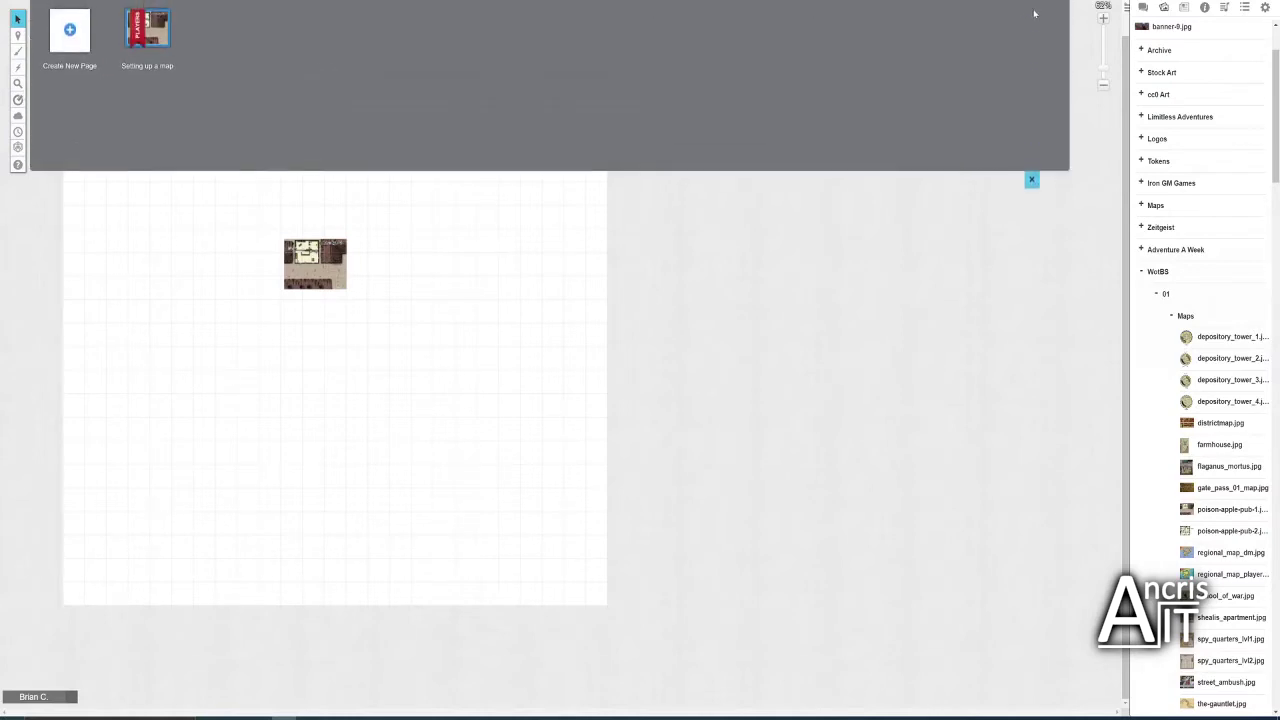
{"action": "mouse_move", "coordinate": [176, 52]}
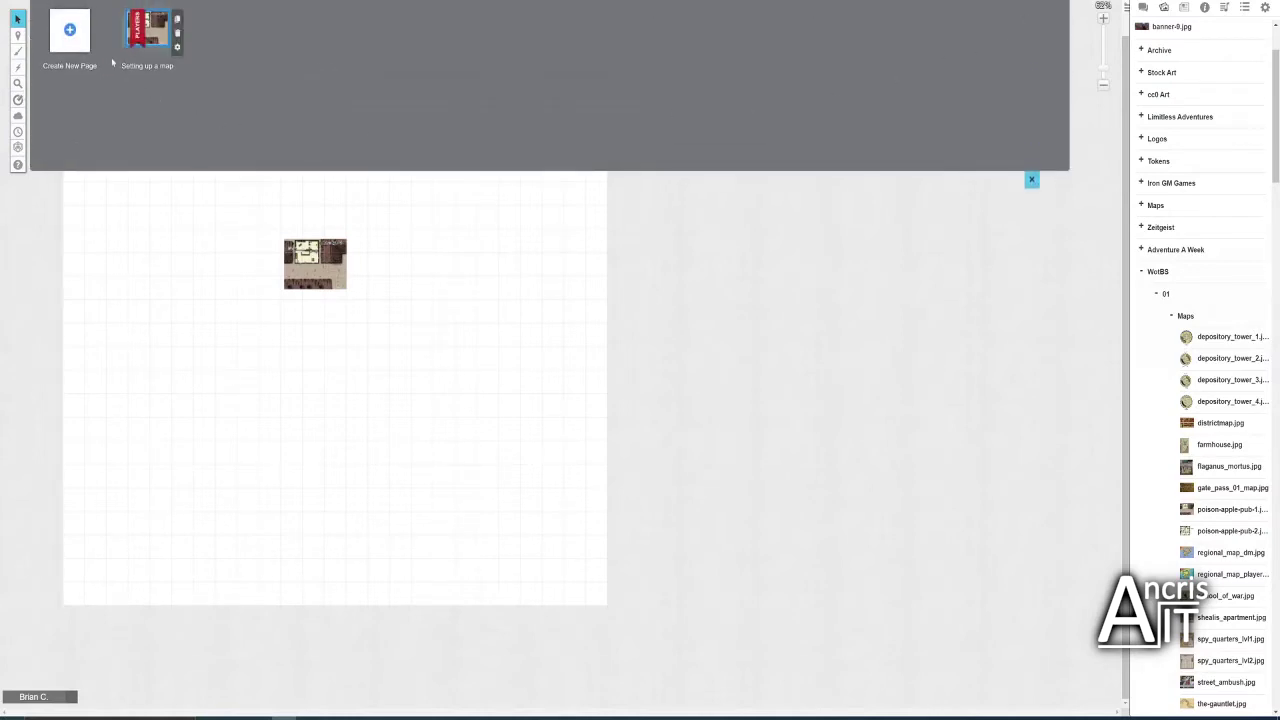
{"action": "left_click", "coordinate": [177, 48]}
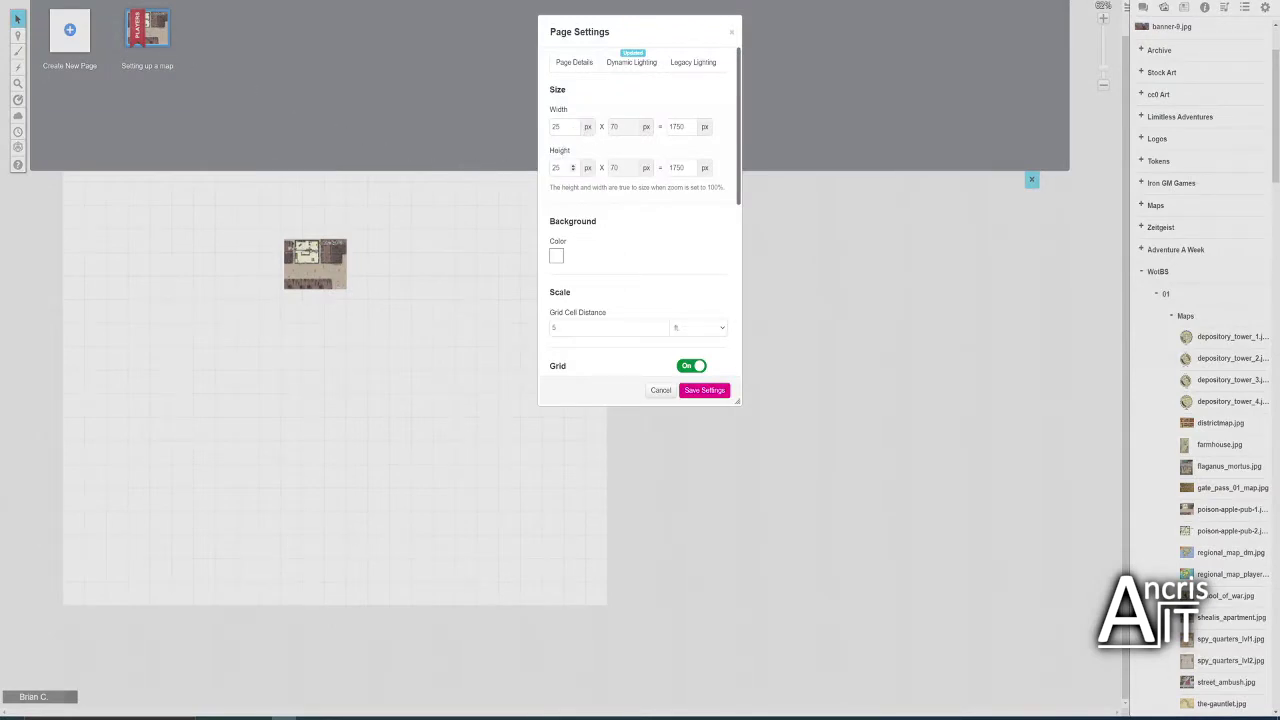
{"action": "left_click", "coordinate": [661, 391]}
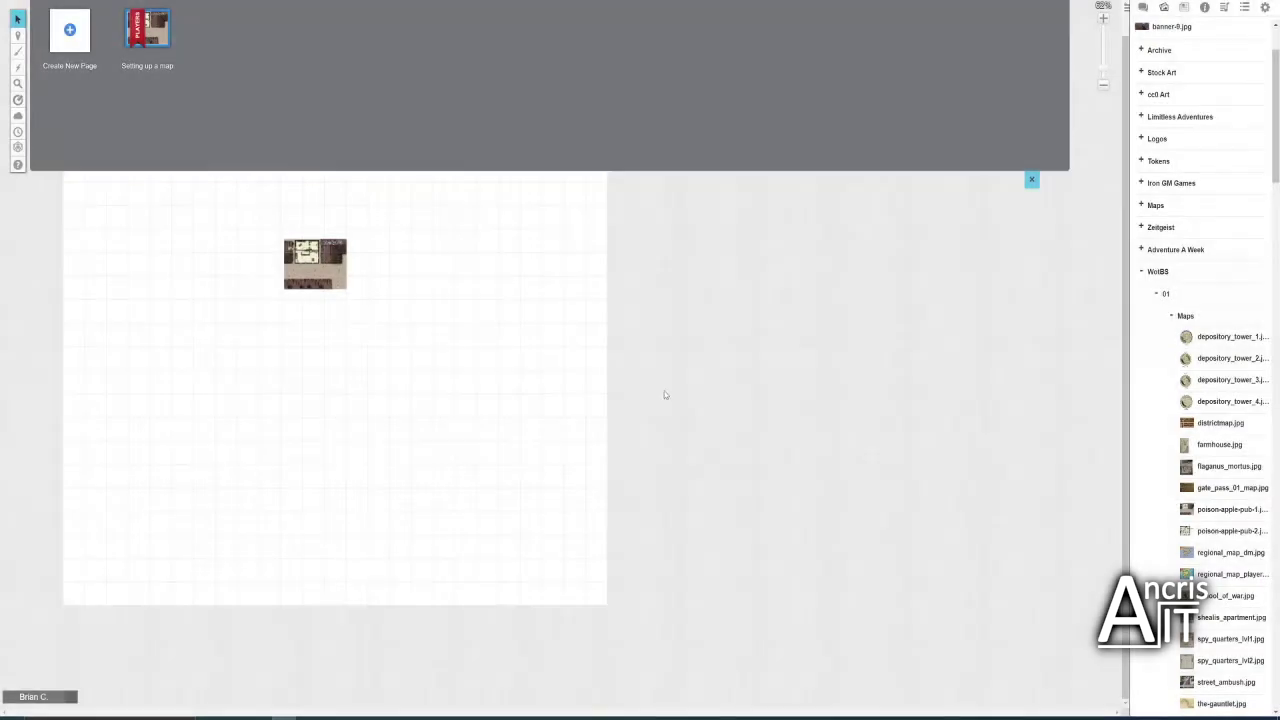
{"action": "left_click", "coordinate": [1031, 181]}
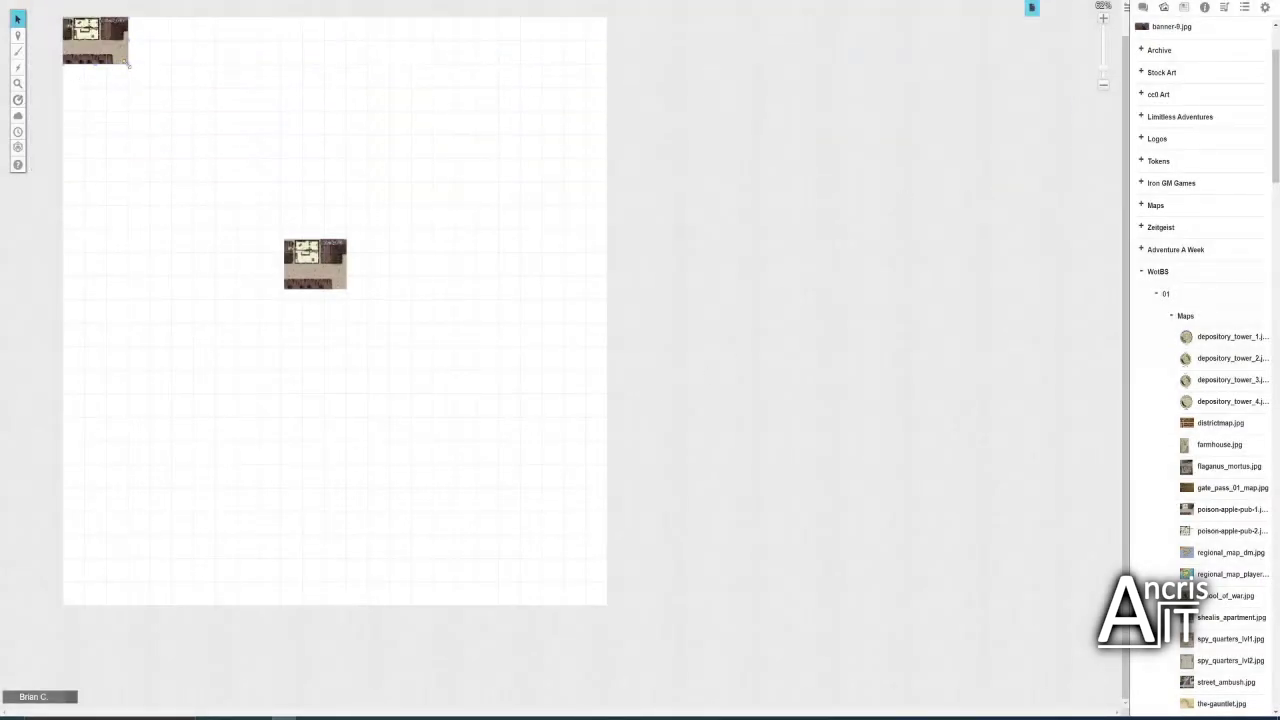
- Try to stretch the corner map image until it covers the whole page
{"action": "left_click_drag", "start_coordinate": [129, 66], "coordinate": [598, 427]}
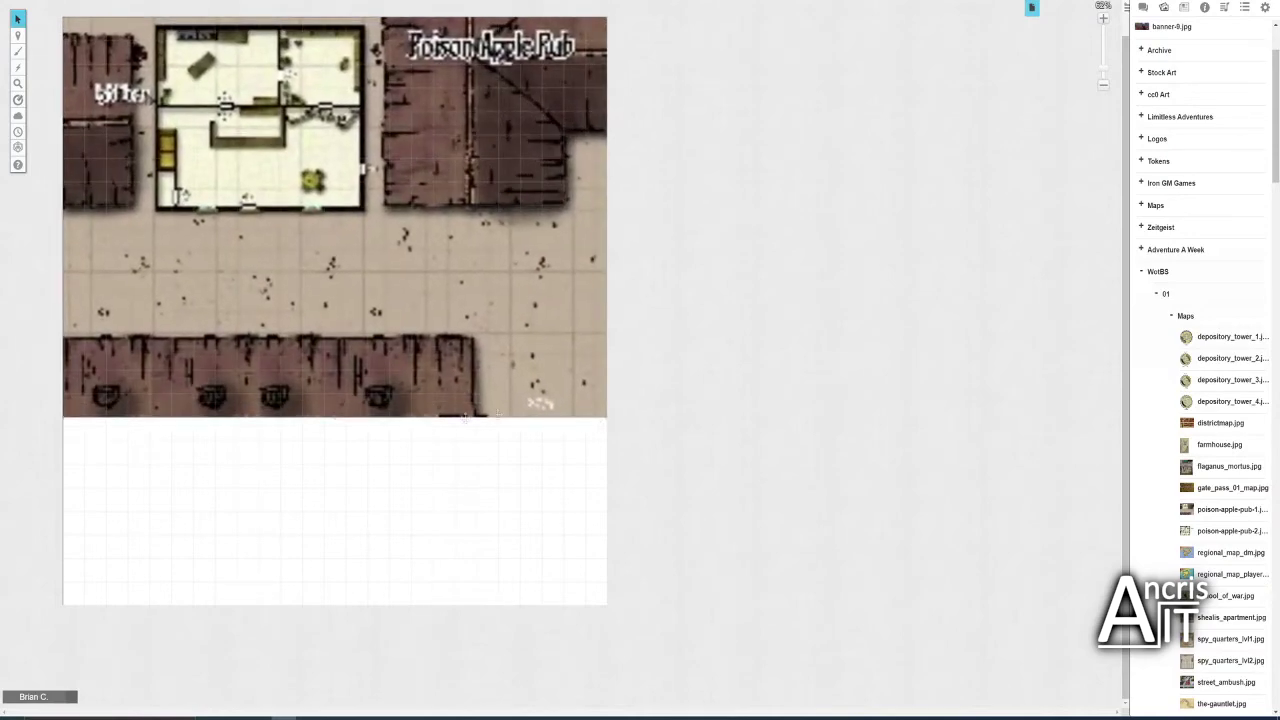
{"action": "left_click_drag", "start_coordinate": [334, 416], "coordinate": [337, 567]}
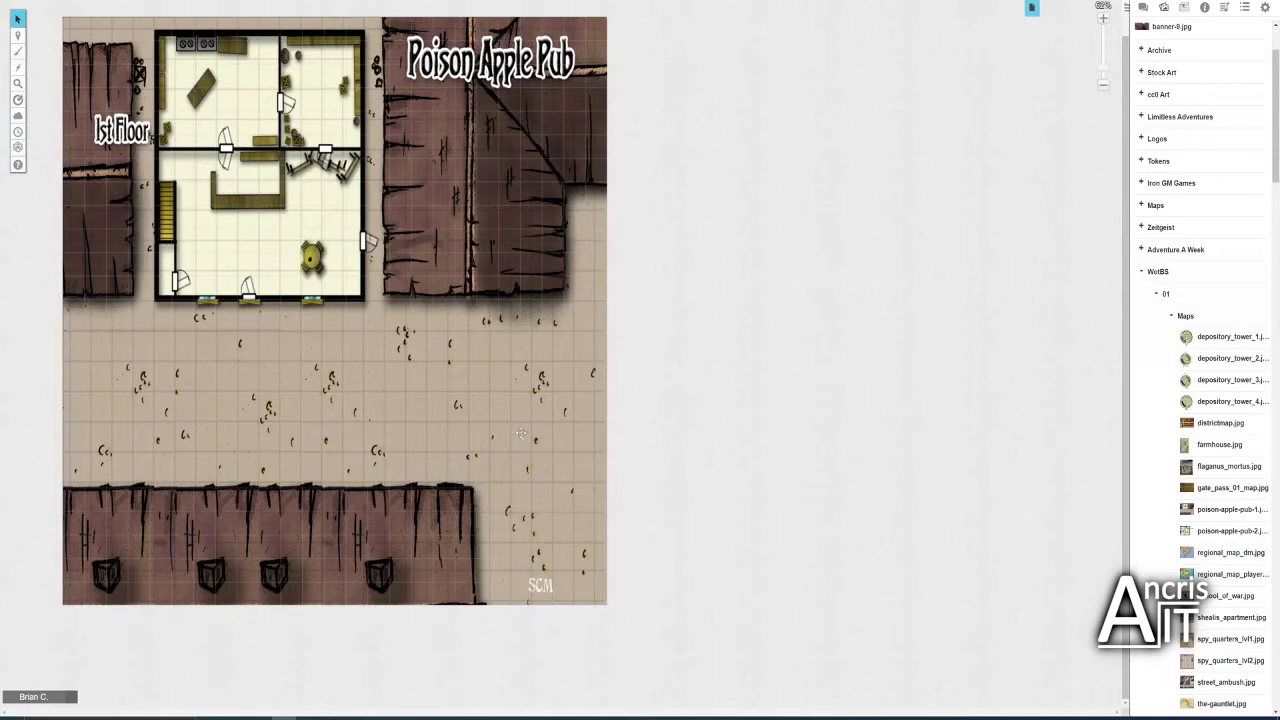
- Undo the map image's resizing and its move to the page corner
{"action": "key", "text": "ctrl+z"}
{"action": "key", "text": "ctrl+z"}
{"action": "key", "text": "ctrl+z"}
{"action": "key", "text": "ctrl+z"}
{"action": "key", "text": "ctrl+z"}
{"action": "key", "text": "ctrl+z"}
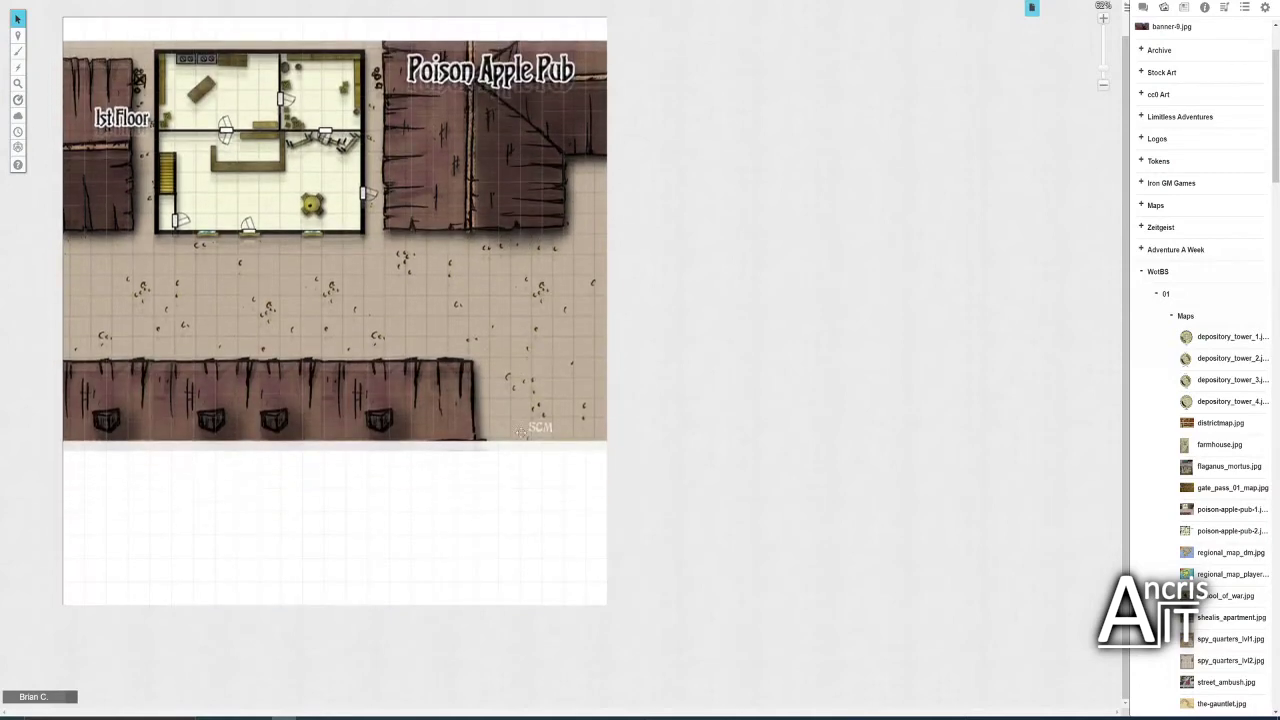
{"action": "key", "text": "ctrl+z"}
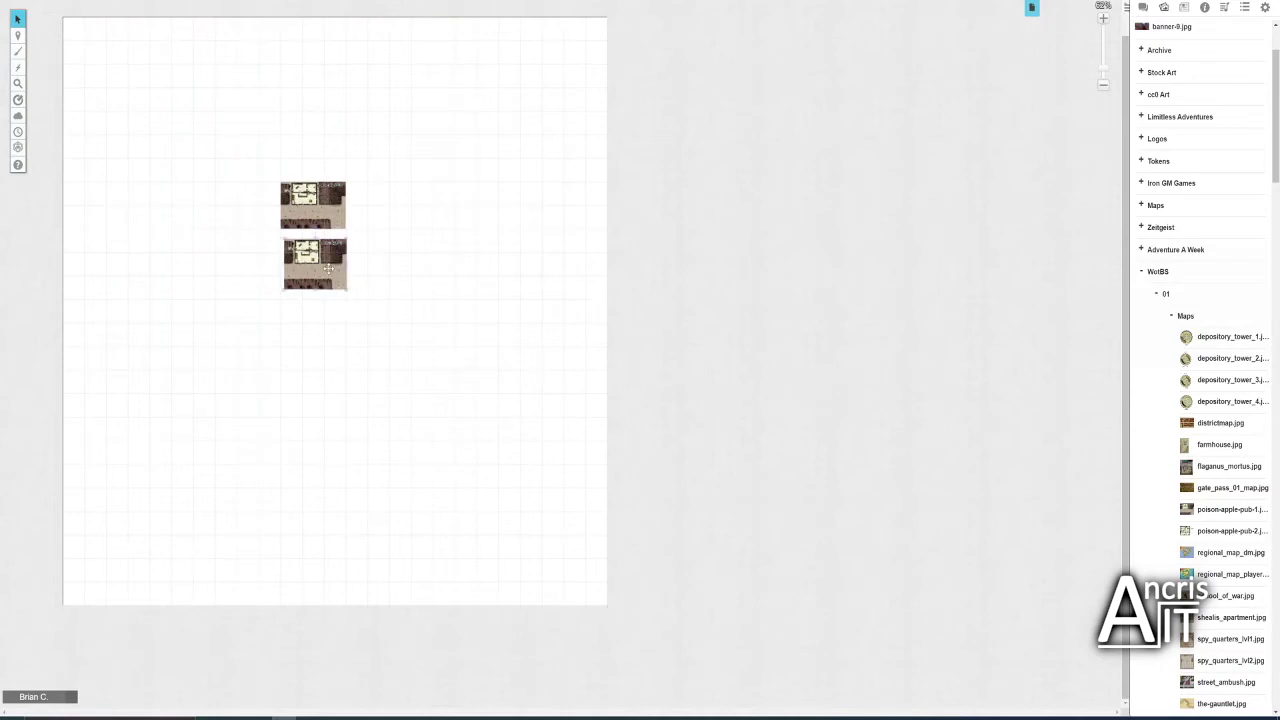
- View the lower map image in an enlarged preview and close the preview
{"action": "key", "text": "z"}
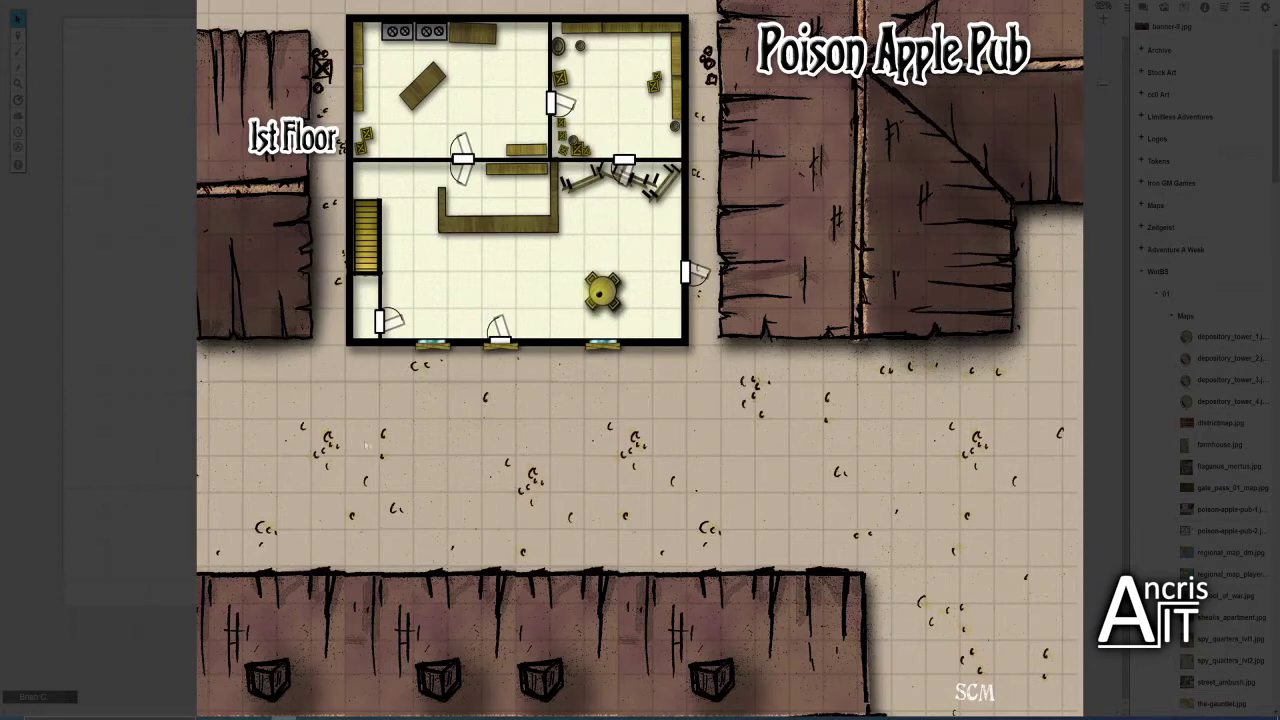
{"action": "left_click", "coordinate": [183, 408]}
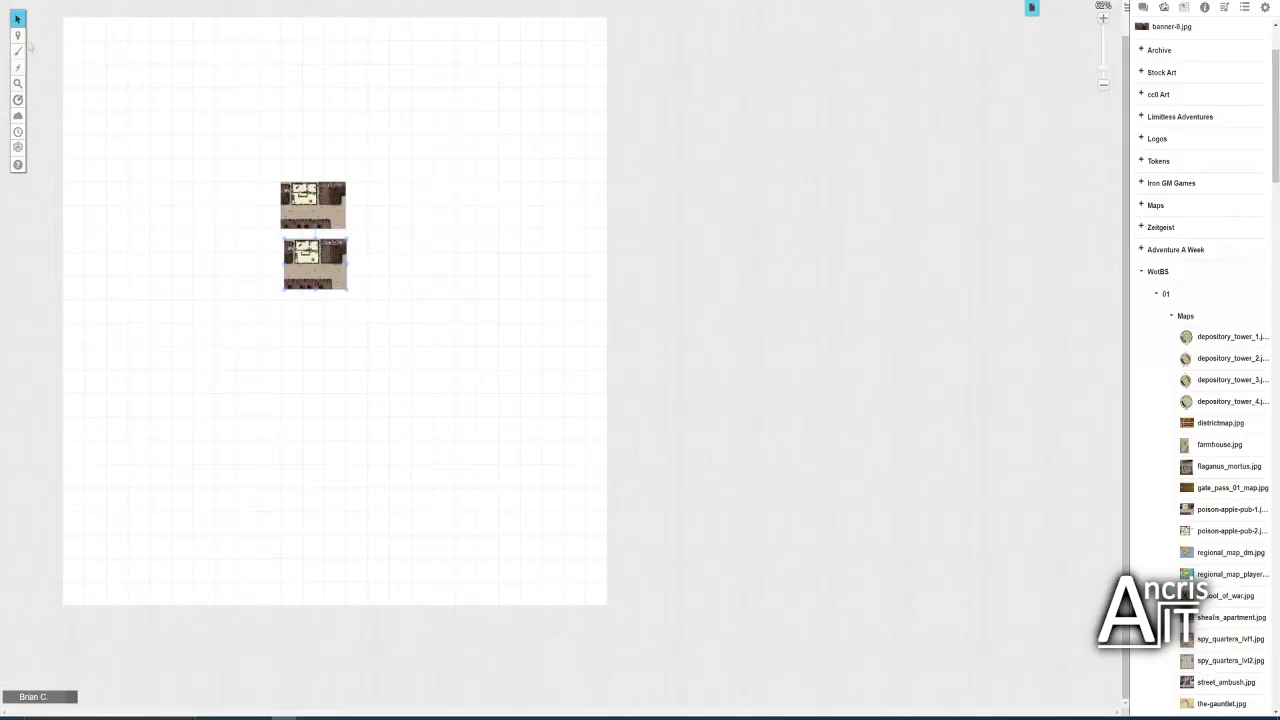
- Make Map & Background the active layer and delete the upper of the two map images
{"action": "mouse_move", "coordinate": [20, 38]}
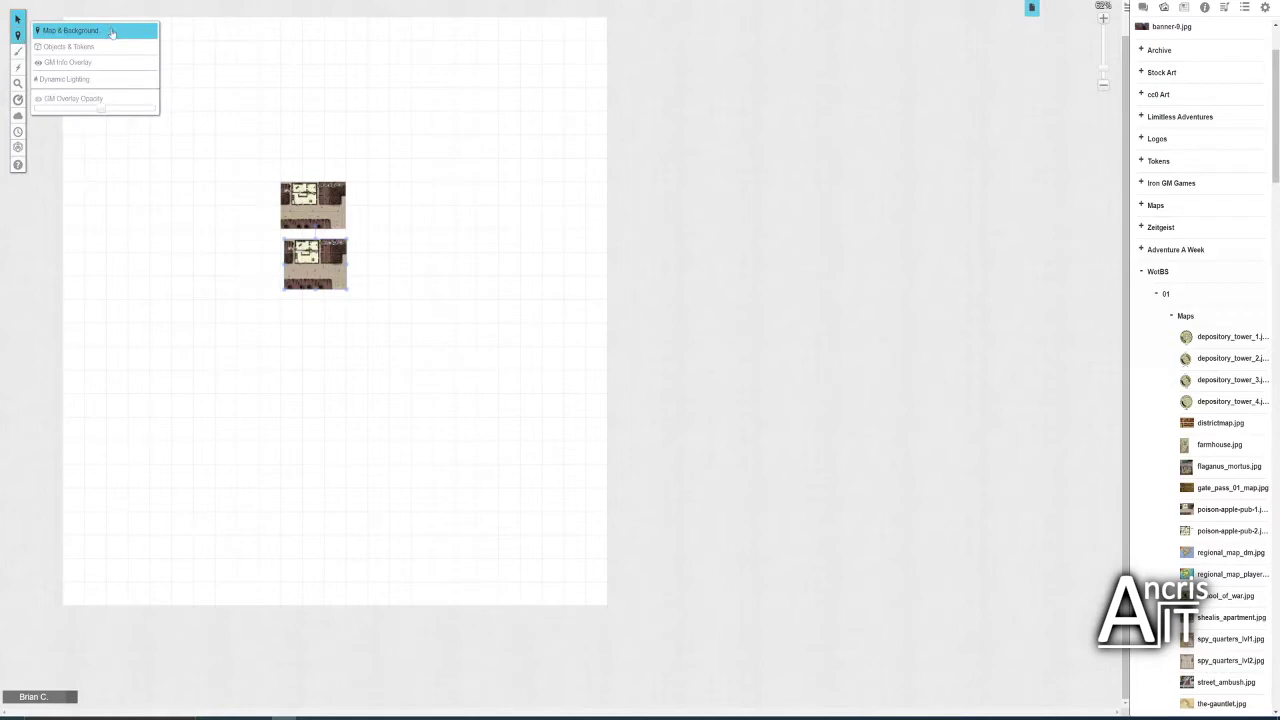
{"action": "left_click", "coordinate": [111, 33]}
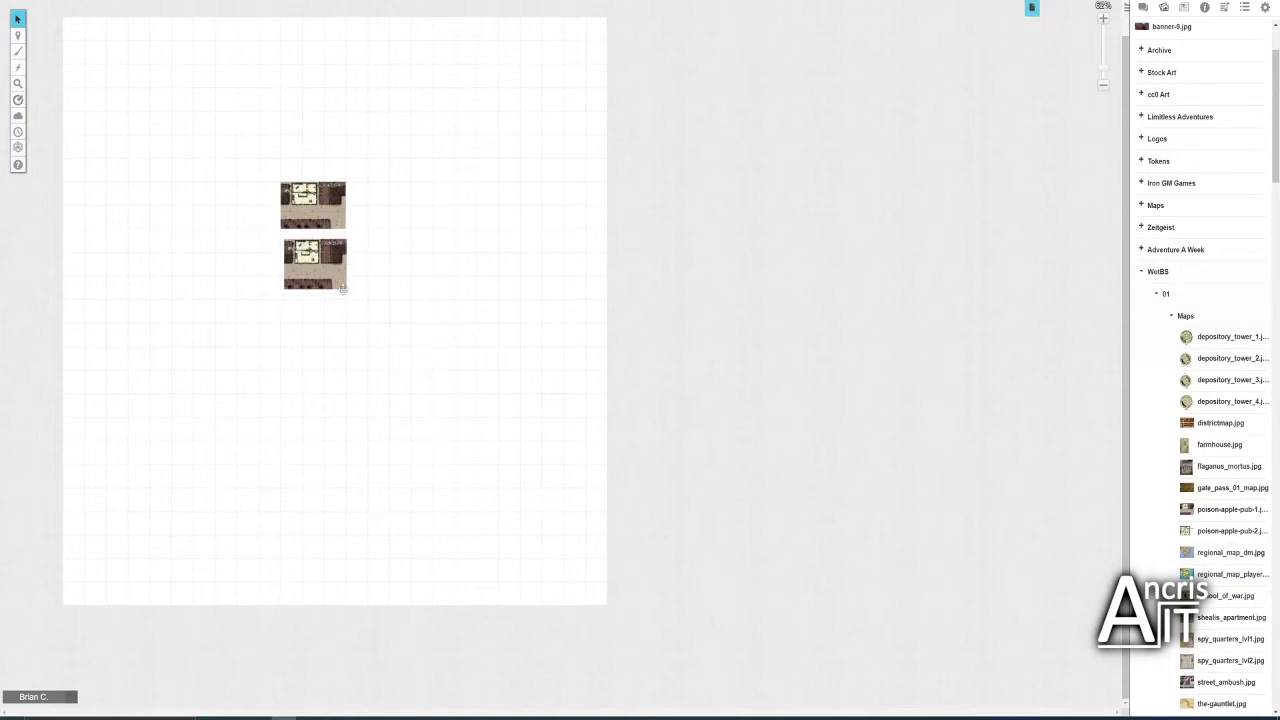
{"action": "left_click", "coordinate": [321, 205]}
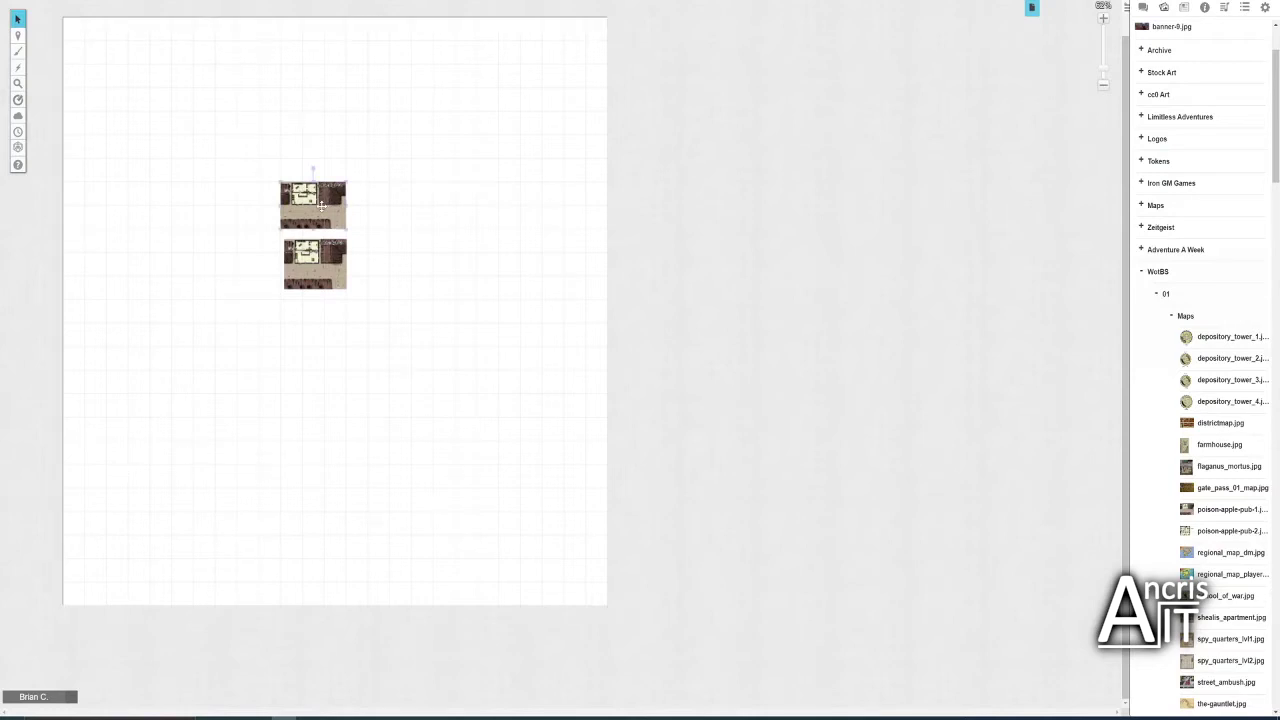
{"action": "key", "text": "Delete"}
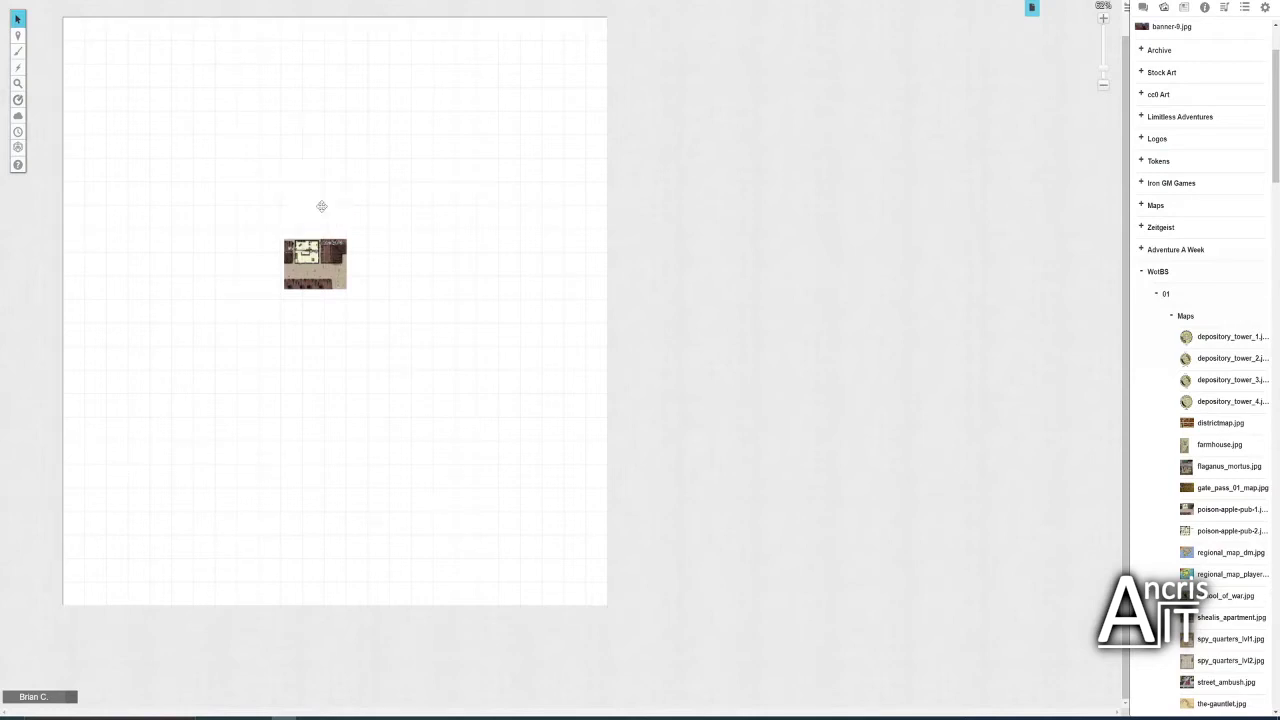
- Apply Is Drawing to the remaining map image and move it near the page's top-left corner
{"action": "right_click", "coordinate": [315, 264]}
{"action": "mouse_move", "coordinate": [350, 247]}
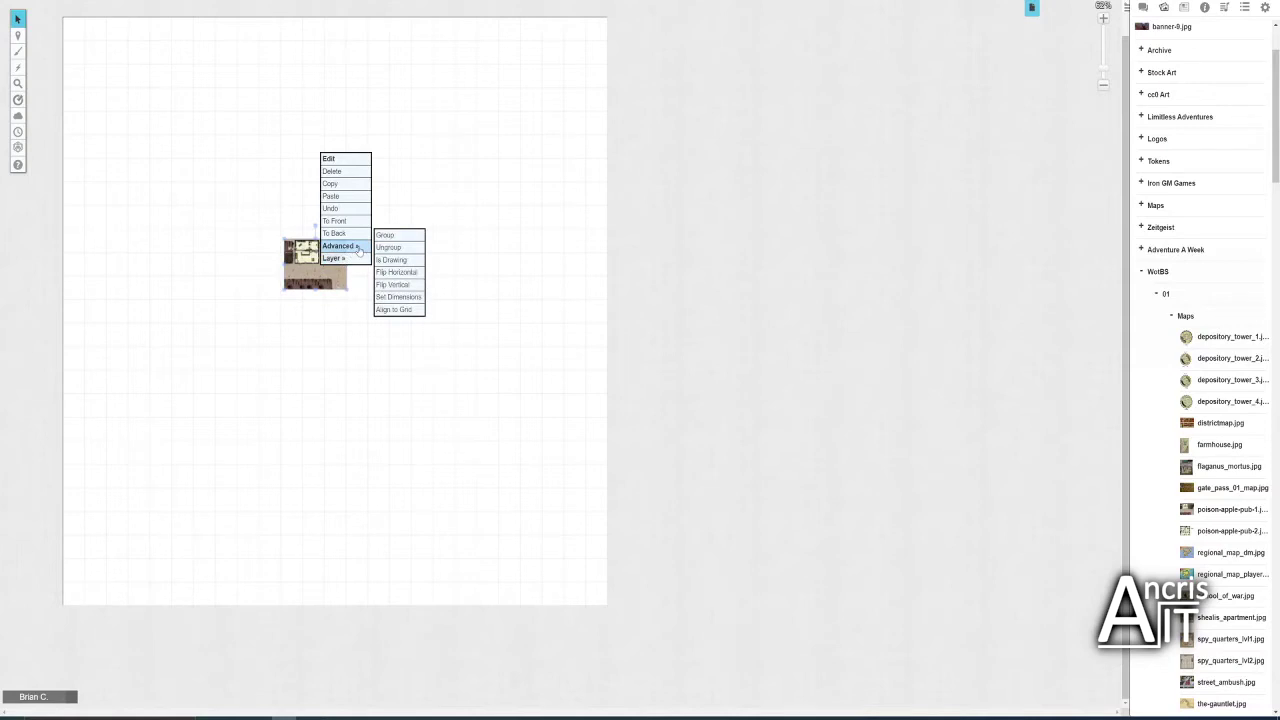
{"action": "left_click", "coordinate": [396, 259]}
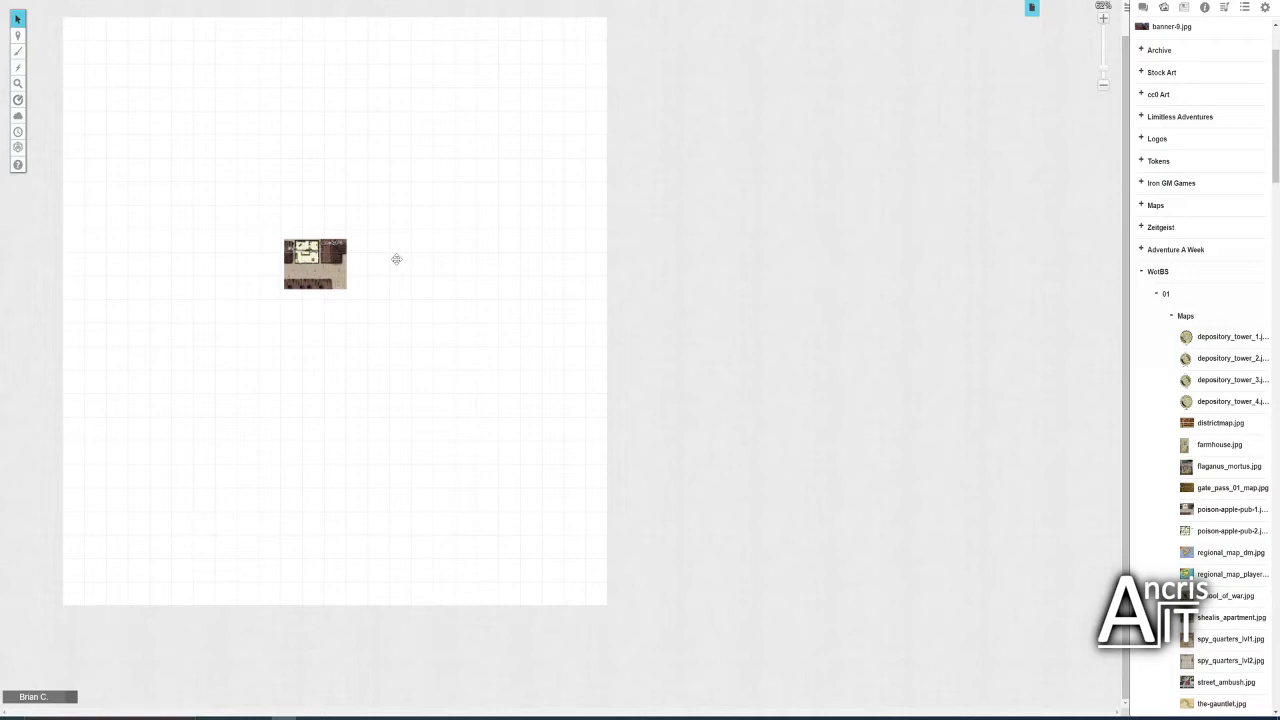
{"action": "left_click", "coordinate": [333, 273]}
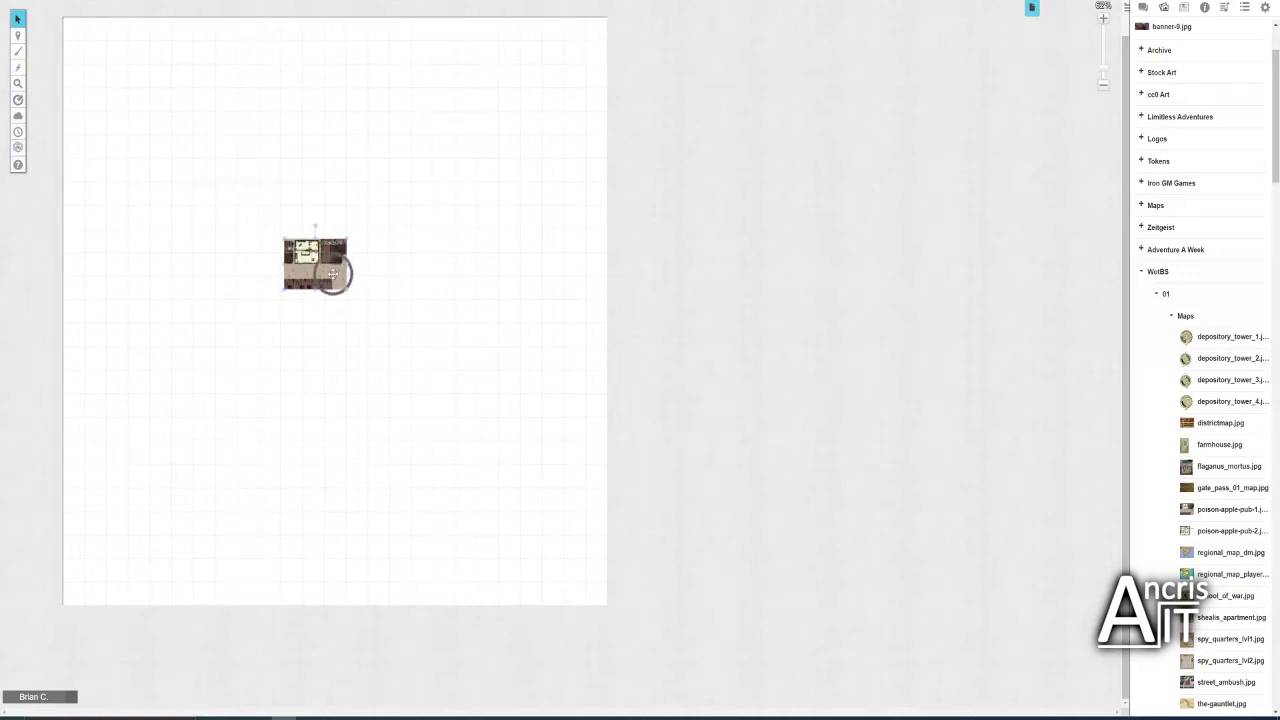
{"action": "left_click_drag", "start_coordinate": [333, 273], "coordinate": [133, 77]}
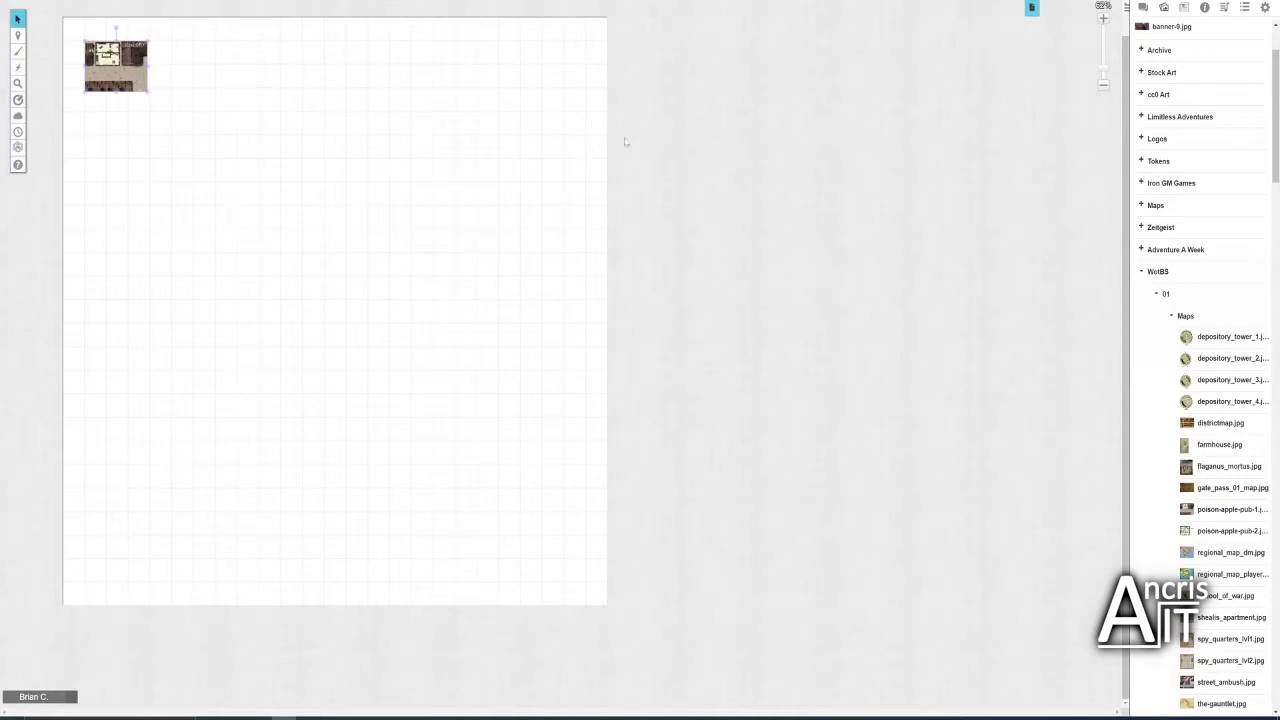
- Set the page's width and height to 100 each in the page settings and save them
{"action": "left_click", "coordinate": [1032, 9]}
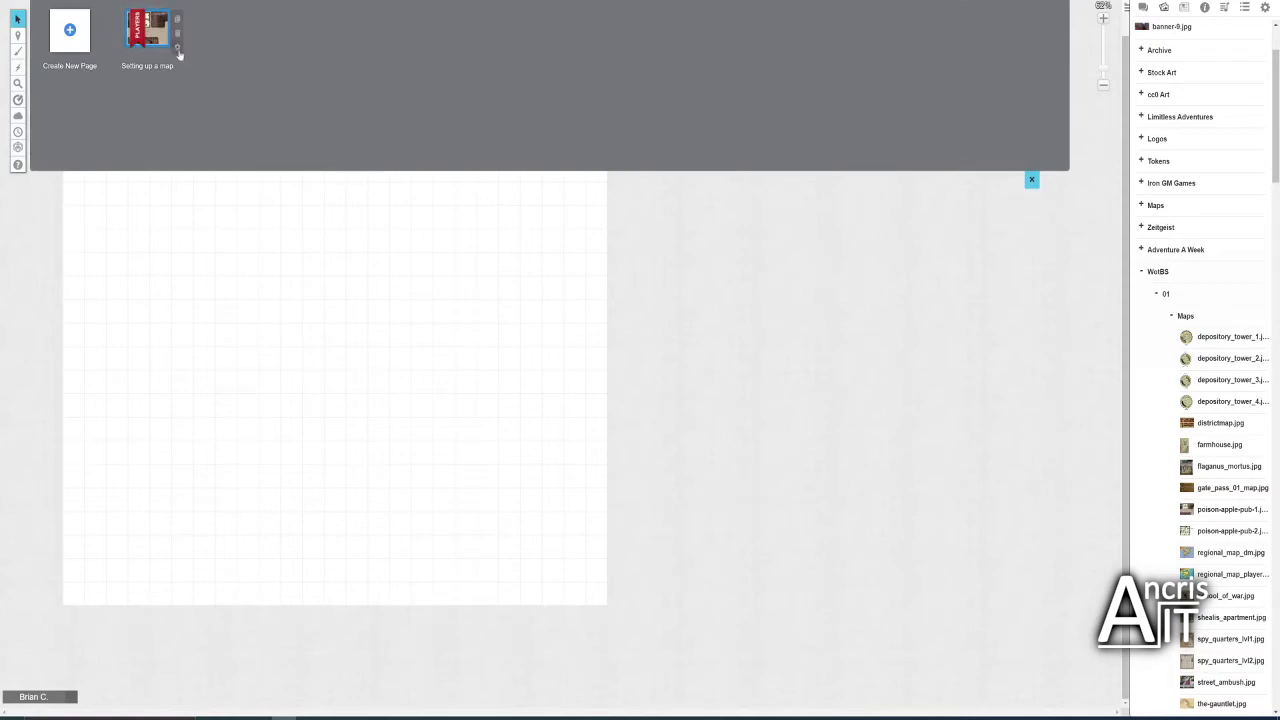
{"action": "left_click", "coordinate": [177, 49]}
{"action": "left_click", "coordinate": [568, 127]}
{"action": "key", "text": "ctrl+a"}
{"action": "type", "text": "100"}
{"action": "left_click", "coordinate": [569, 167]}
{"action": "key", "text": "ctrl+a"}
{"action": "type", "text": "100"}
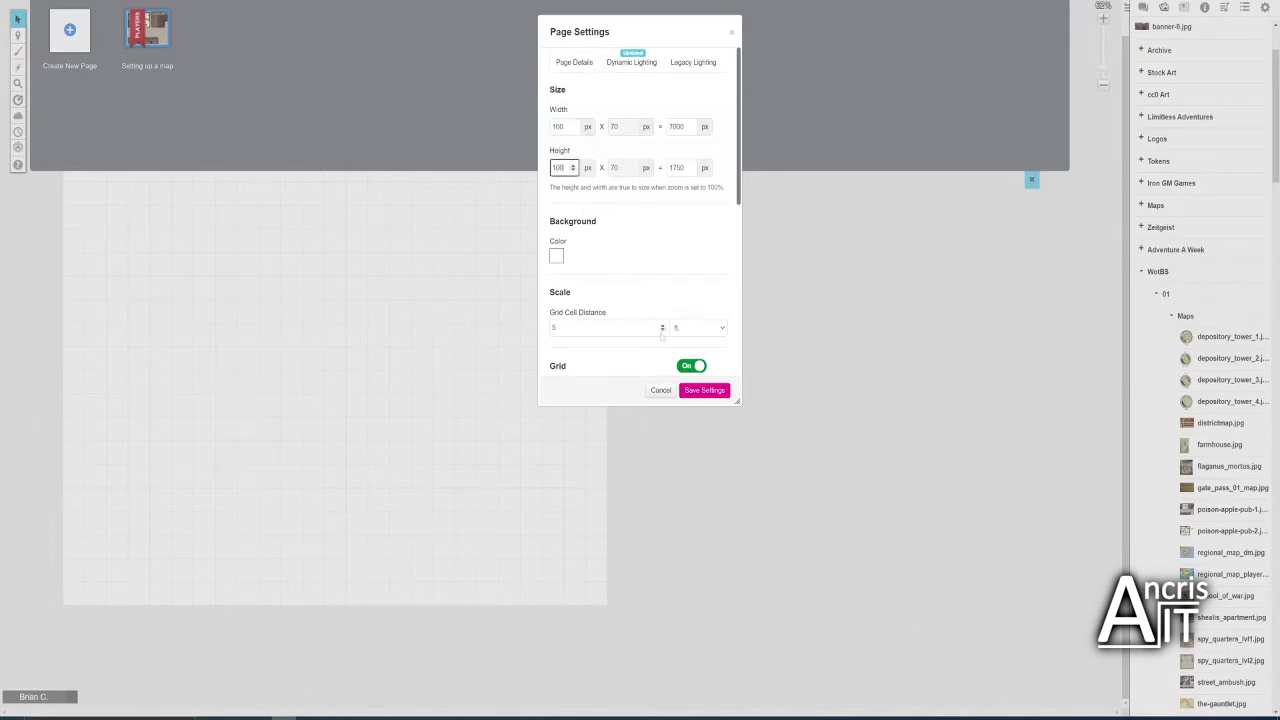
{"action": "left_click", "coordinate": [704, 390]}
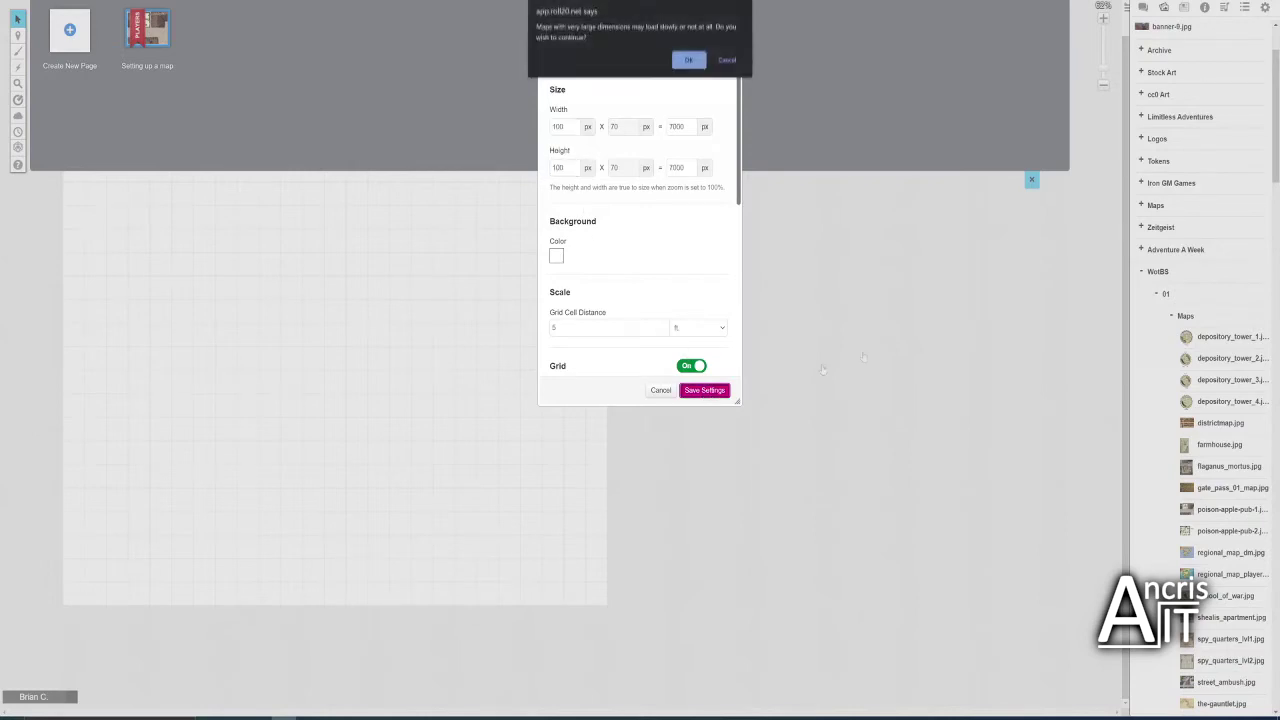
{"action": "left_click", "coordinate": [688, 60]}
{"action": "left_click", "coordinate": [1031, 181]}
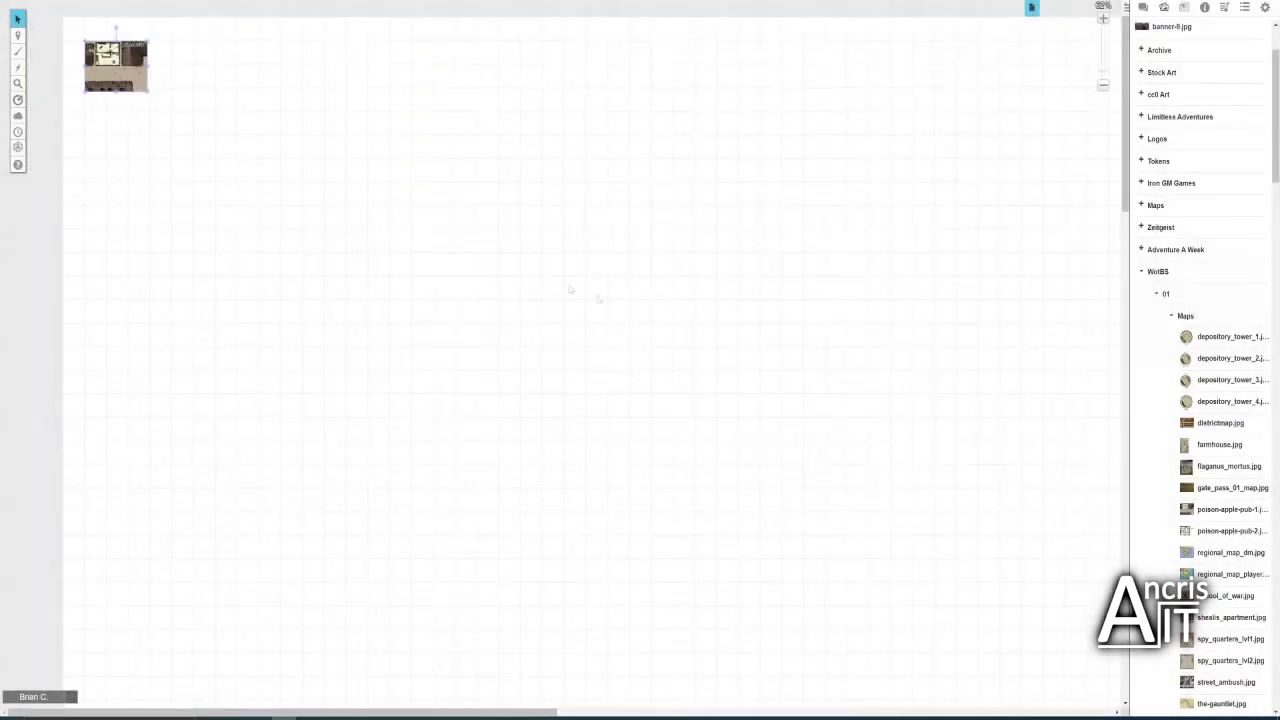
- Enlarge the map image until it spans nearly the full width of the page
{"action": "scroll", "coordinate": [506, 274], "scroll_direction": "down", "scroll_amount": 7}
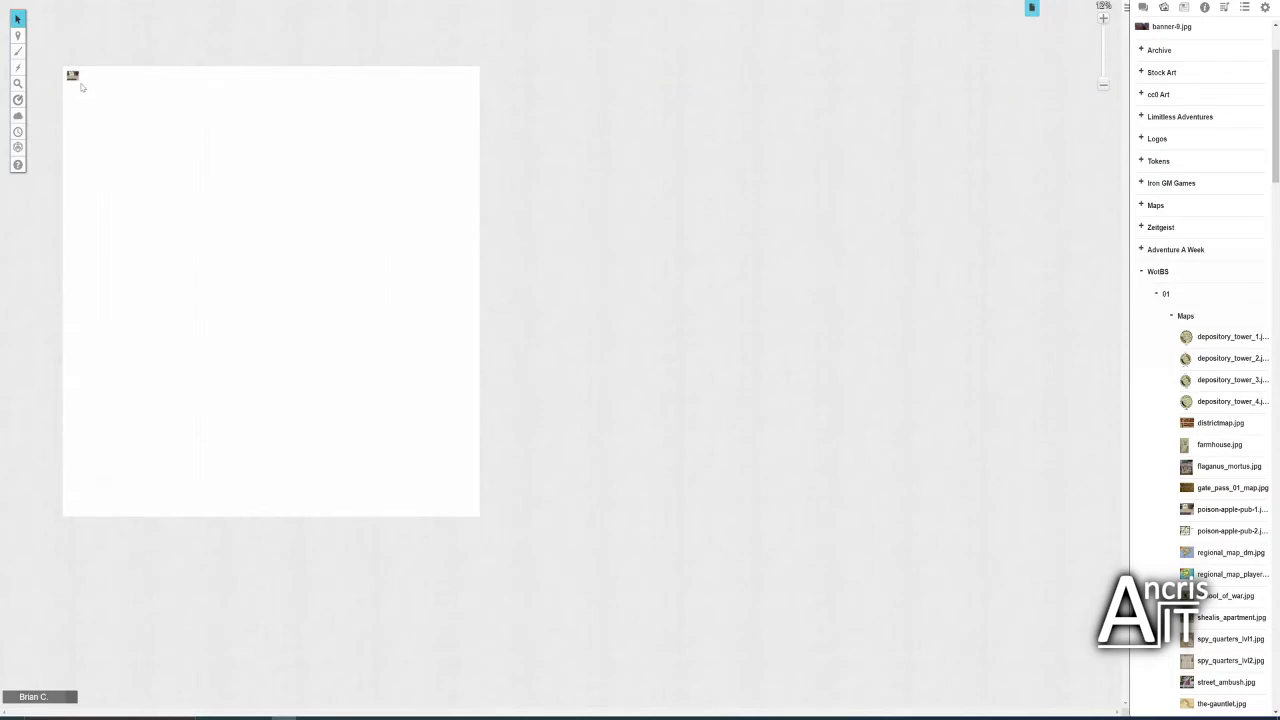
{"action": "left_click_drag", "start_coordinate": [78, 81], "coordinate": [457, 425]}
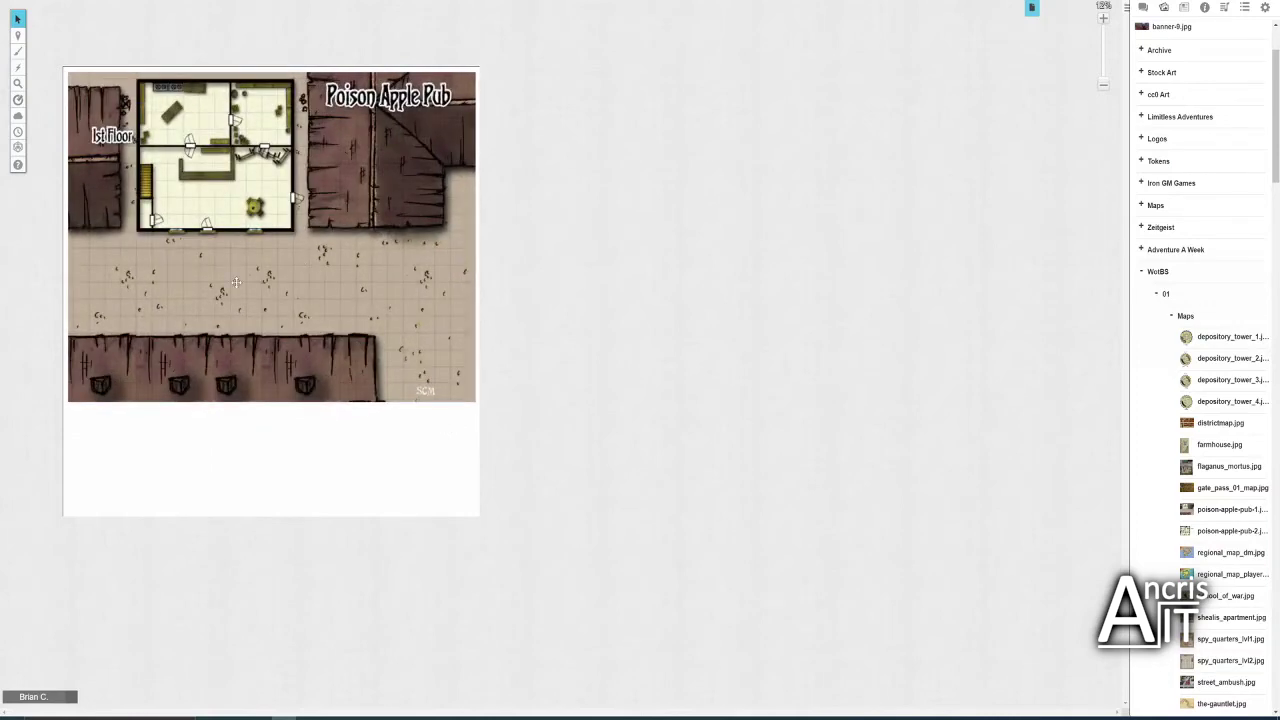
- Align the map image to the page grid by boxing 3 x 3 map squares in the street below the pub's front wall
{"action": "scroll", "coordinate": [243, 282], "scroll_direction": "up", "scroll_amount": 3}
{"action": "scroll", "coordinate": [244, 282], "scroll_direction": "up", "scroll_amount": 1}
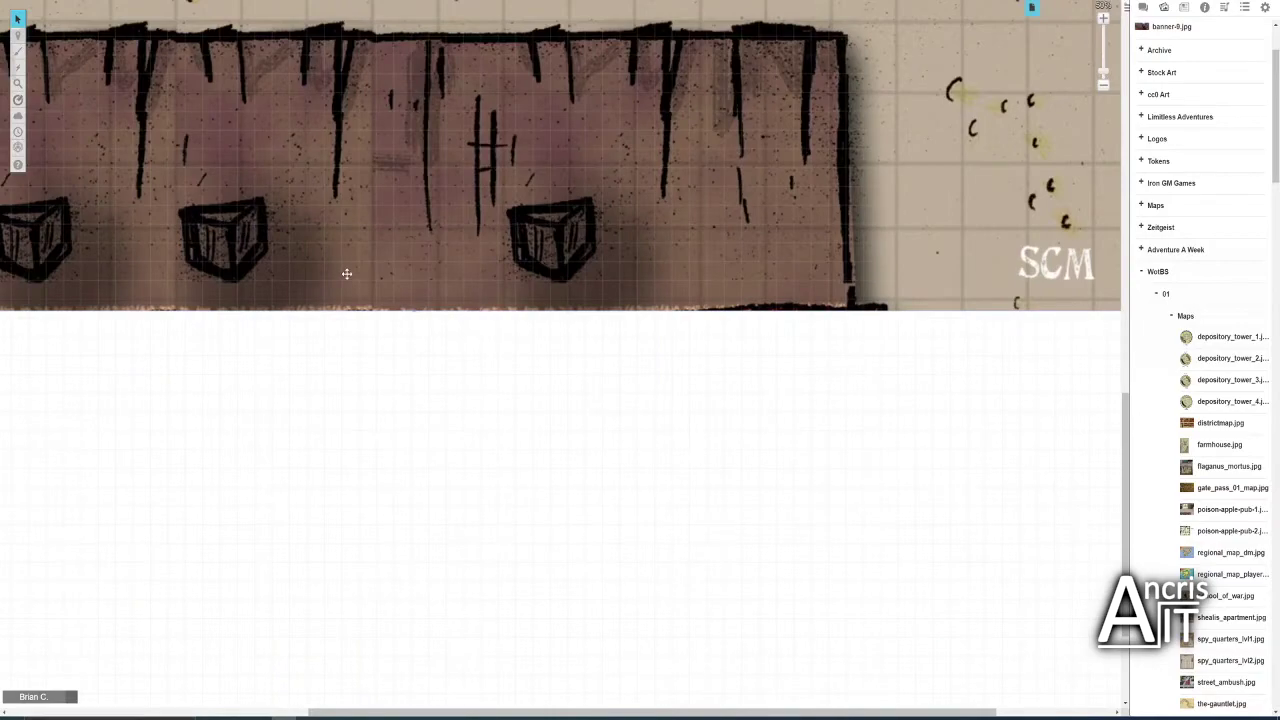
{"action": "scroll", "coordinate": [347, 274], "scroll_direction": "up", "scroll_amount": 9}
{"action": "scroll", "coordinate": [350, 275], "scroll_direction": "up", "scroll_amount": 2}
{"action": "scroll", "coordinate": [350, 276], "scroll_direction": "down", "scroll_amount": 1}
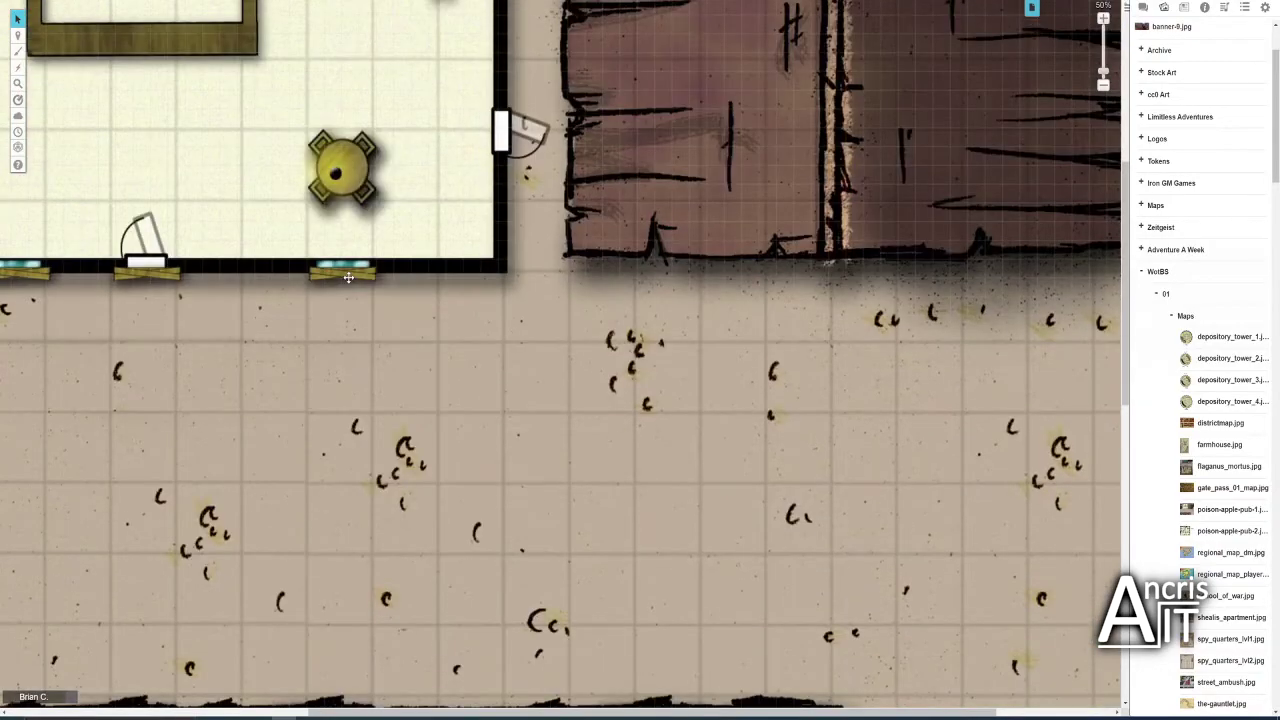
{"action": "right_click", "coordinate": [440, 344]}
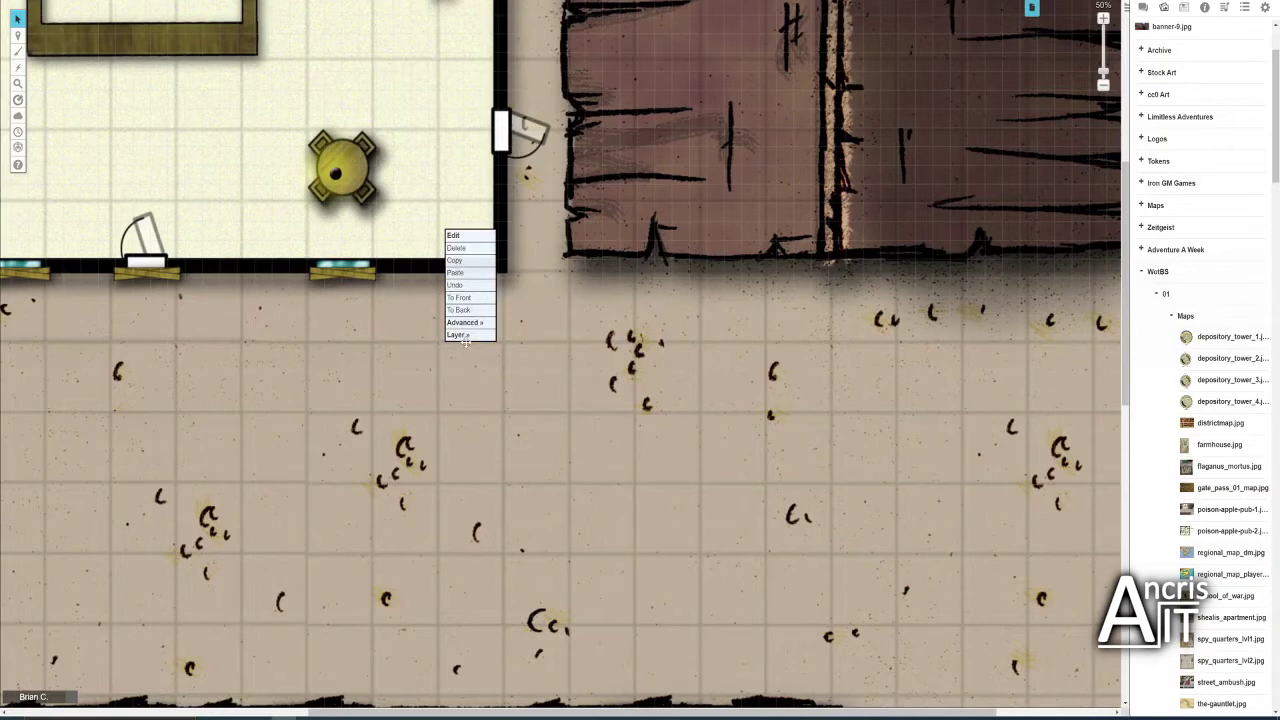
{"action": "mouse_move", "coordinate": [466, 325]}
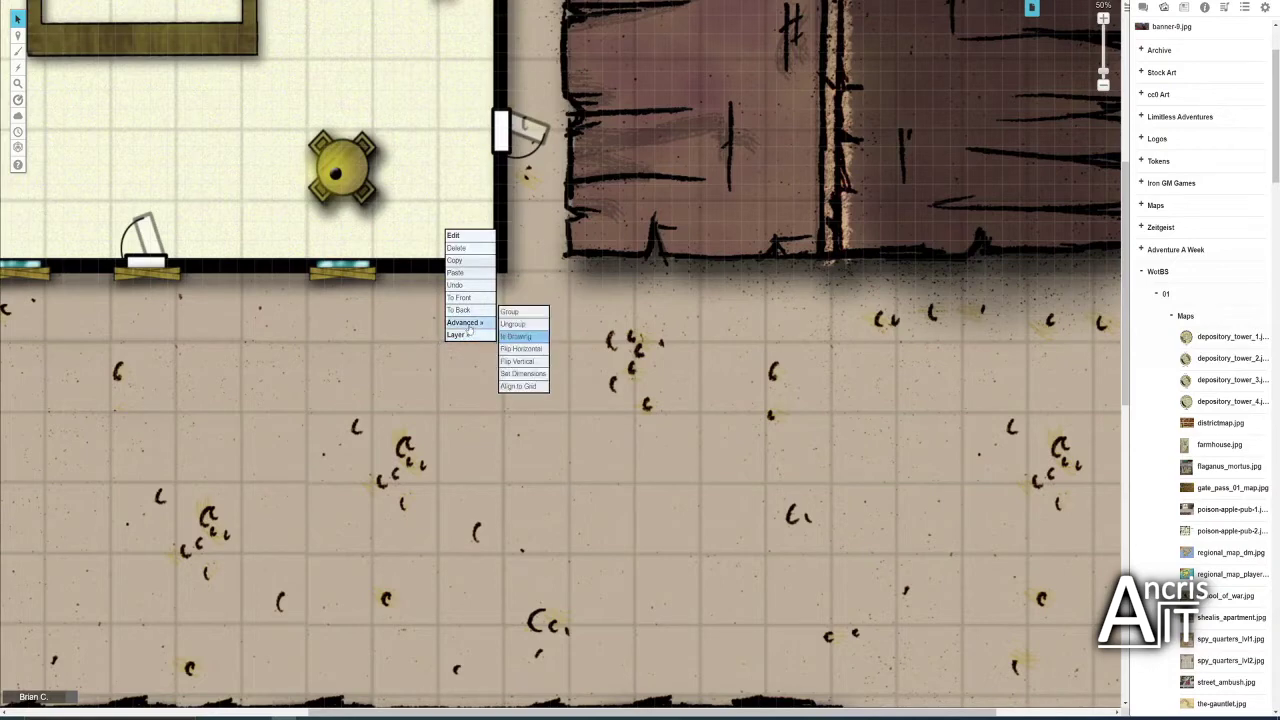
{"action": "left_click", "coordinate": [519, 387]}
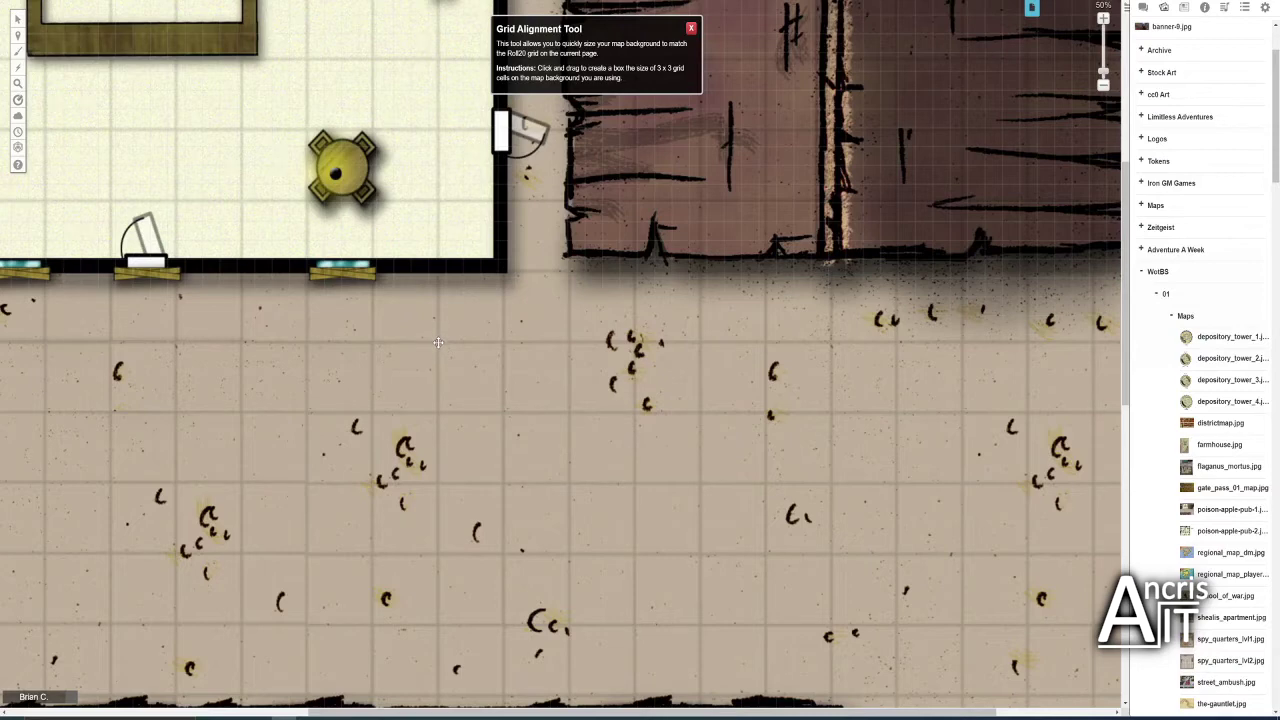
{"action": "left_click_drag", "start_coordinate": [438, 342], "coordinate": [634, 555]}
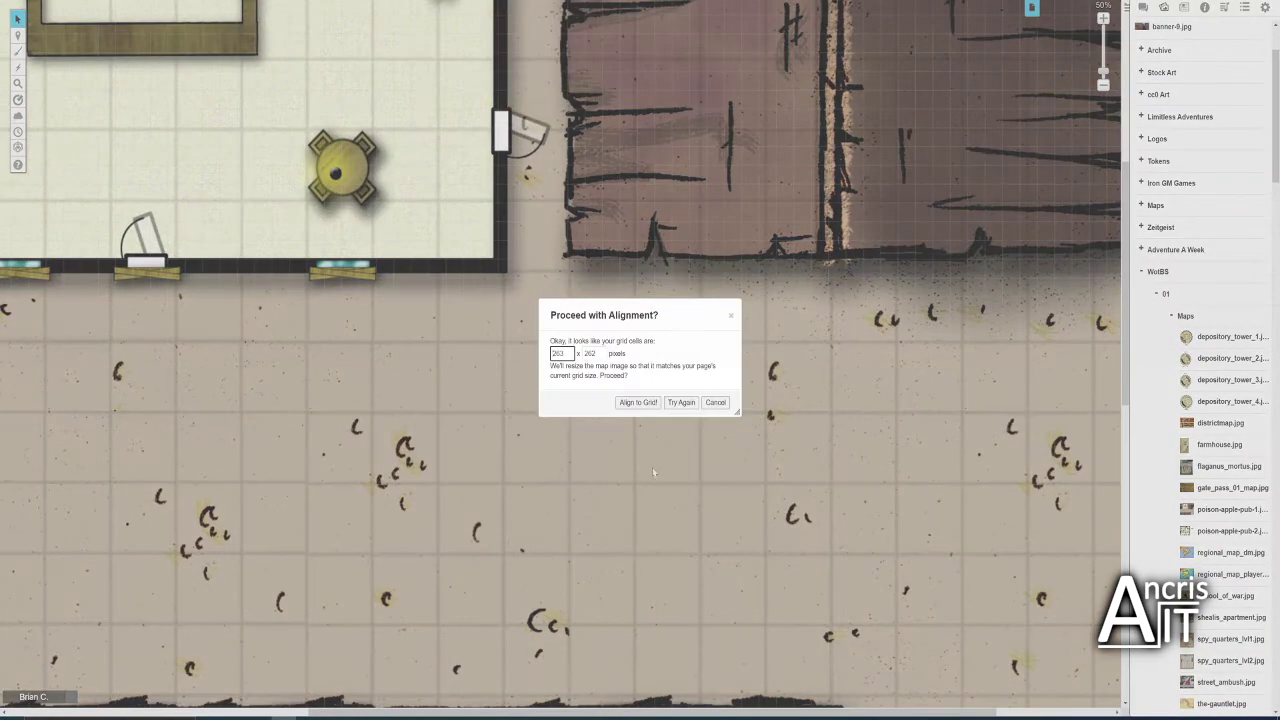
{"action": "left_click", "coordinate": [640, 405]}
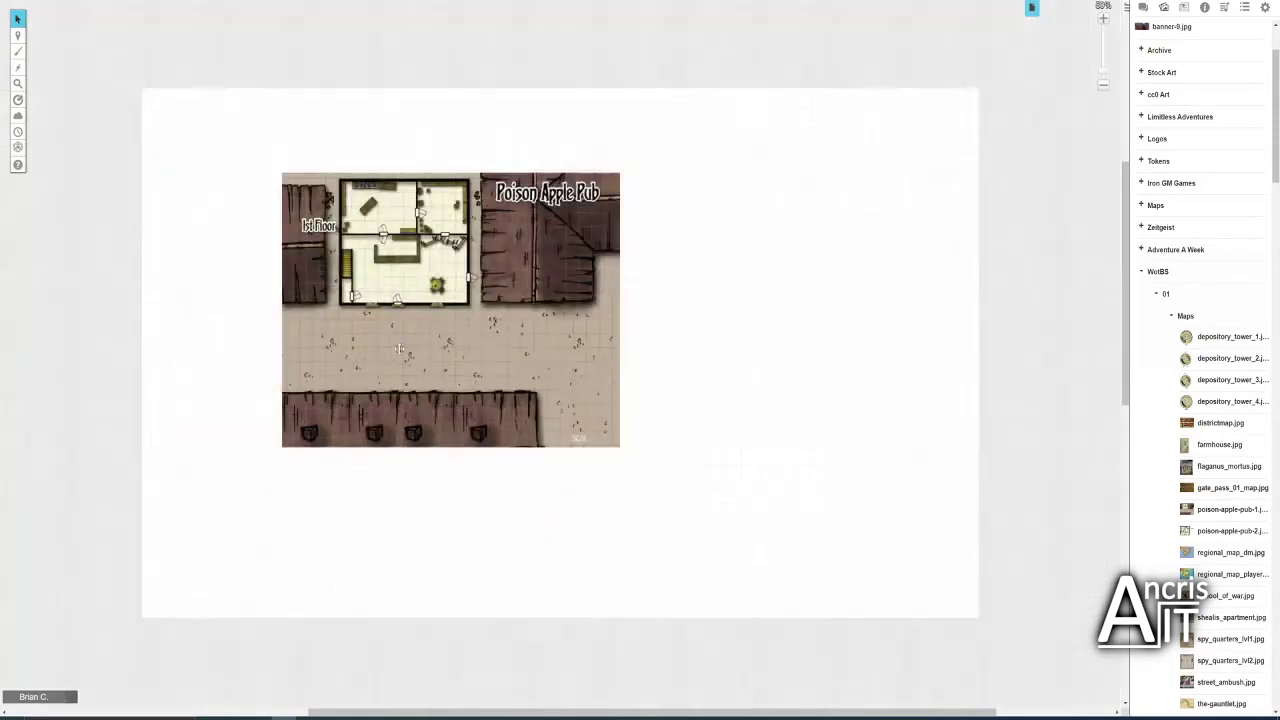
- Move the grid-aligned map image to the page's top-left corner
{"action": "scroll", "coordinate": [399, 349], "scroll_direction": "down", "scroll_amount": 4}
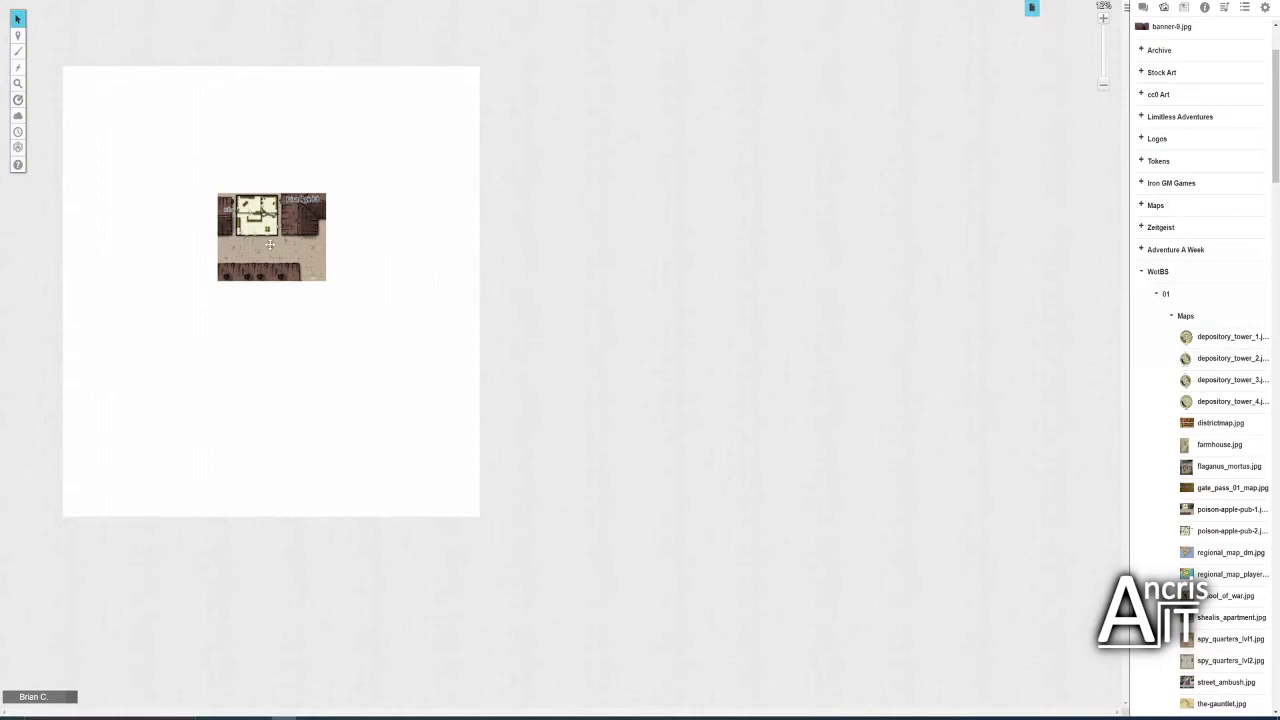
{"action": "left_click_drag", "start_coordinate": [269, 244], "coordinate": [116, 122]}
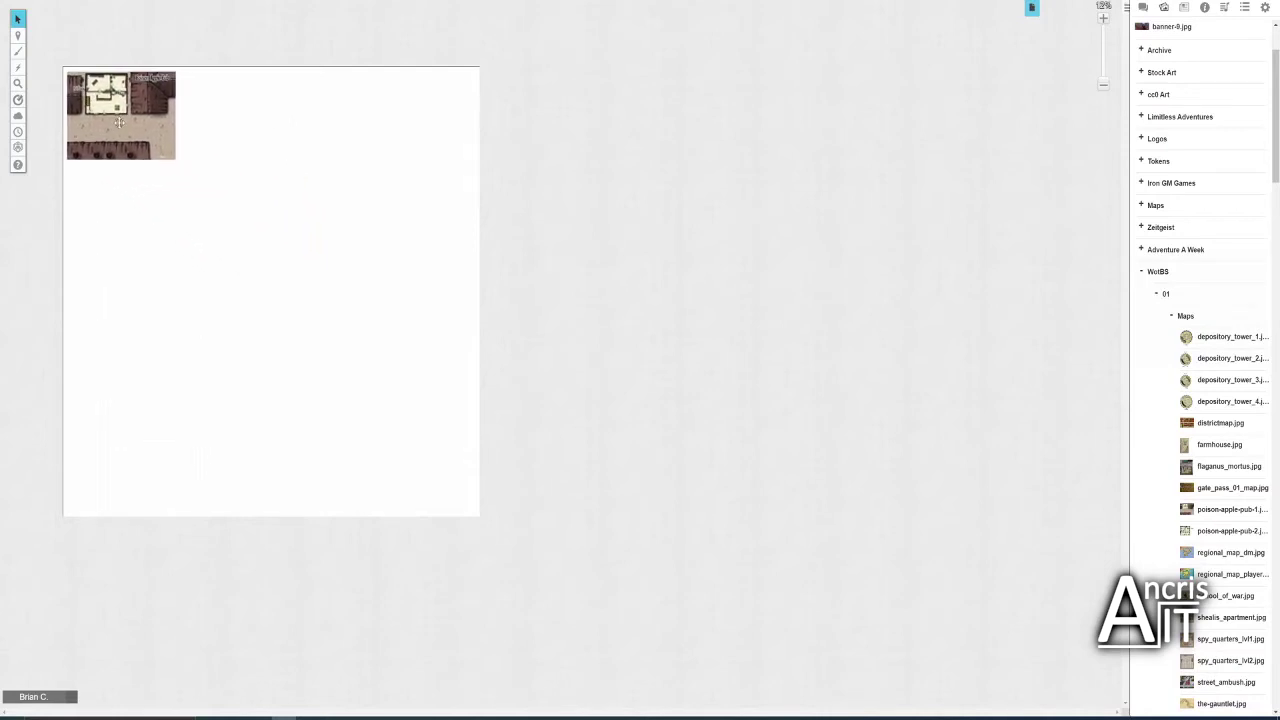
- Shift the map image slightly down and right so its drawn grid lines up with the page grid near the map's top-left corner
{"action": "scroll", "coordinate": [173, 208], "scroll_direction": "up", "scroll_amount": 6}
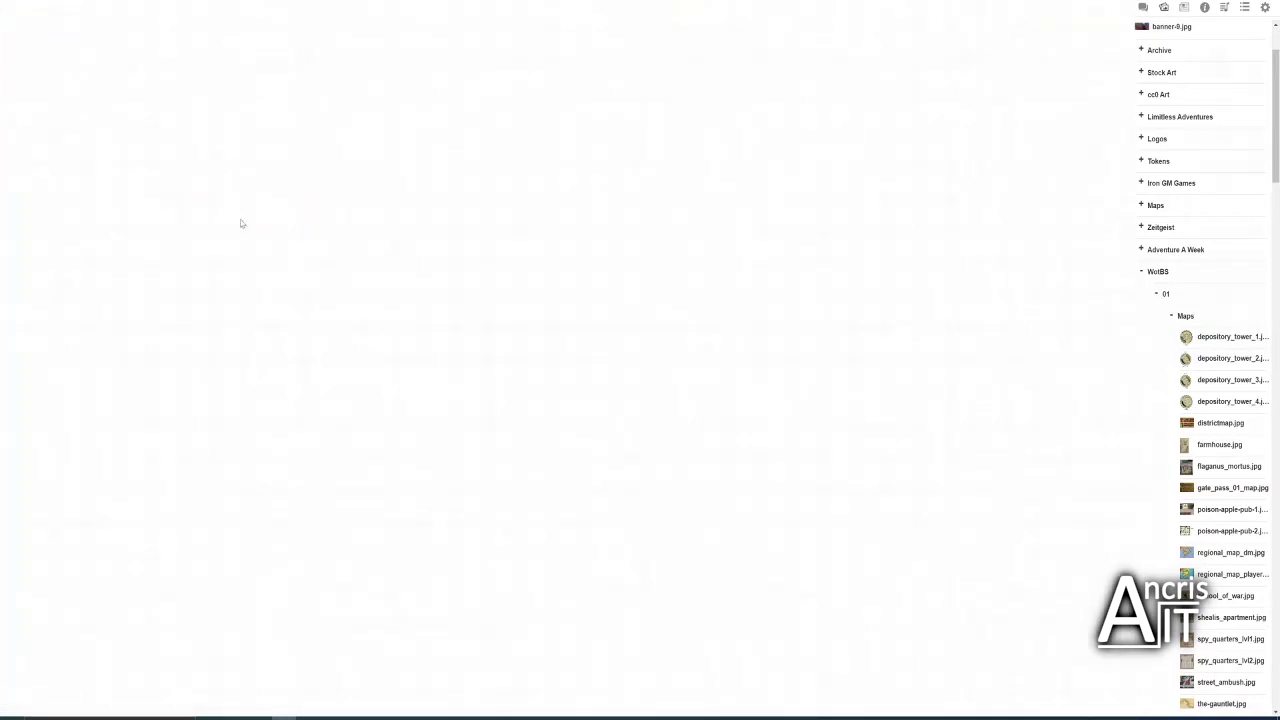
{"action": "scroll", "coordinate": [250, 226], "scroll_direction": "up", "scroll_amount": 10}
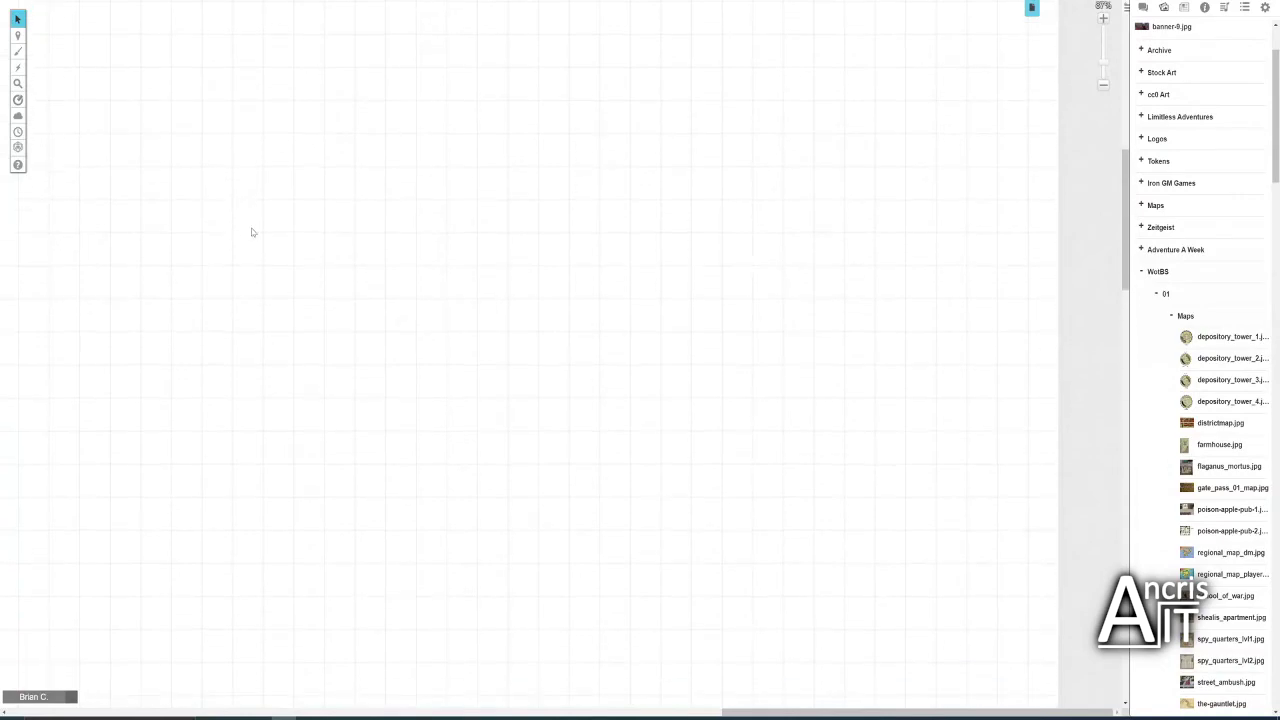
{"action": "scroll", "coordinate": [252, 231], "scroll_direction": "left", "scroll_amount": 9}
{"action": "scroll", "coordinate": [252, 231], "scroll_direction": "left", "scroll_amount": 6}
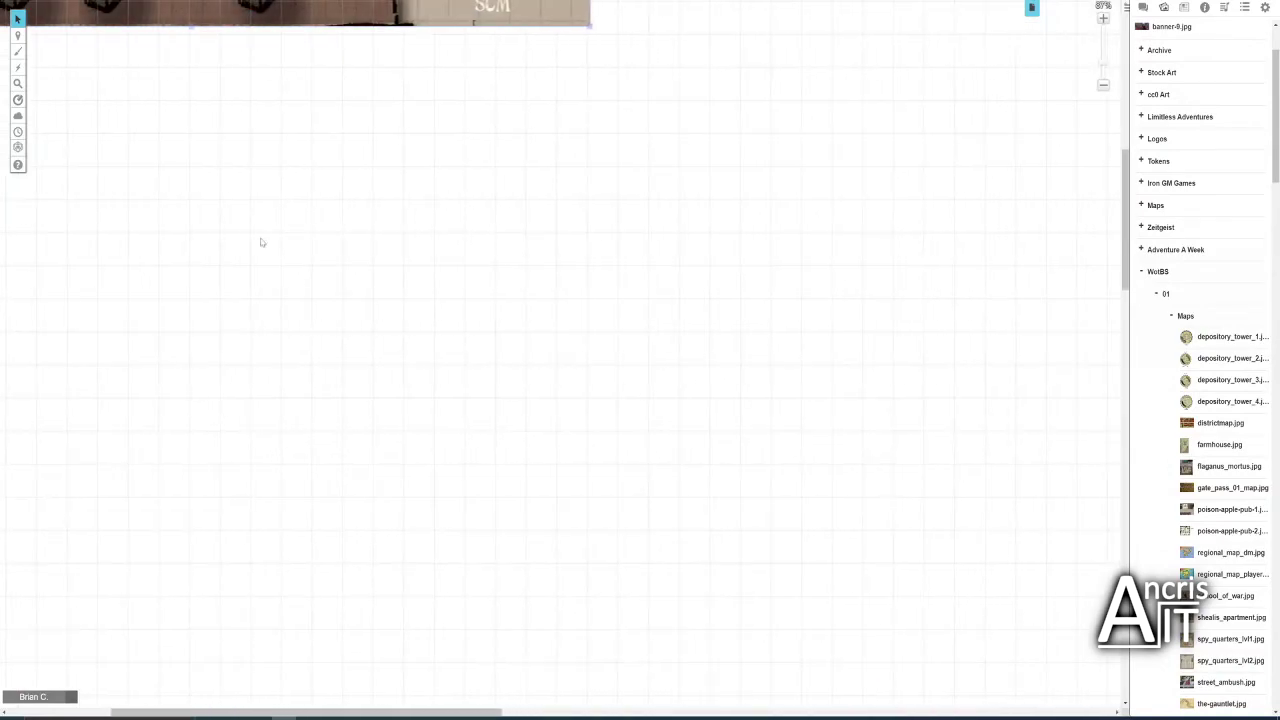
{"action": "scroll", "coordinate": [255, 235], "scroll_direction": "up", "scroll_amount": 8}
{"action": "scroll", "coordinate": [263, 242], "scroll_direction": "up", "scroll_amount": 3}
{"action": "scroll", "coordinate": [258, 240], "scroll_direction": "left", "scroll_amount": 6}
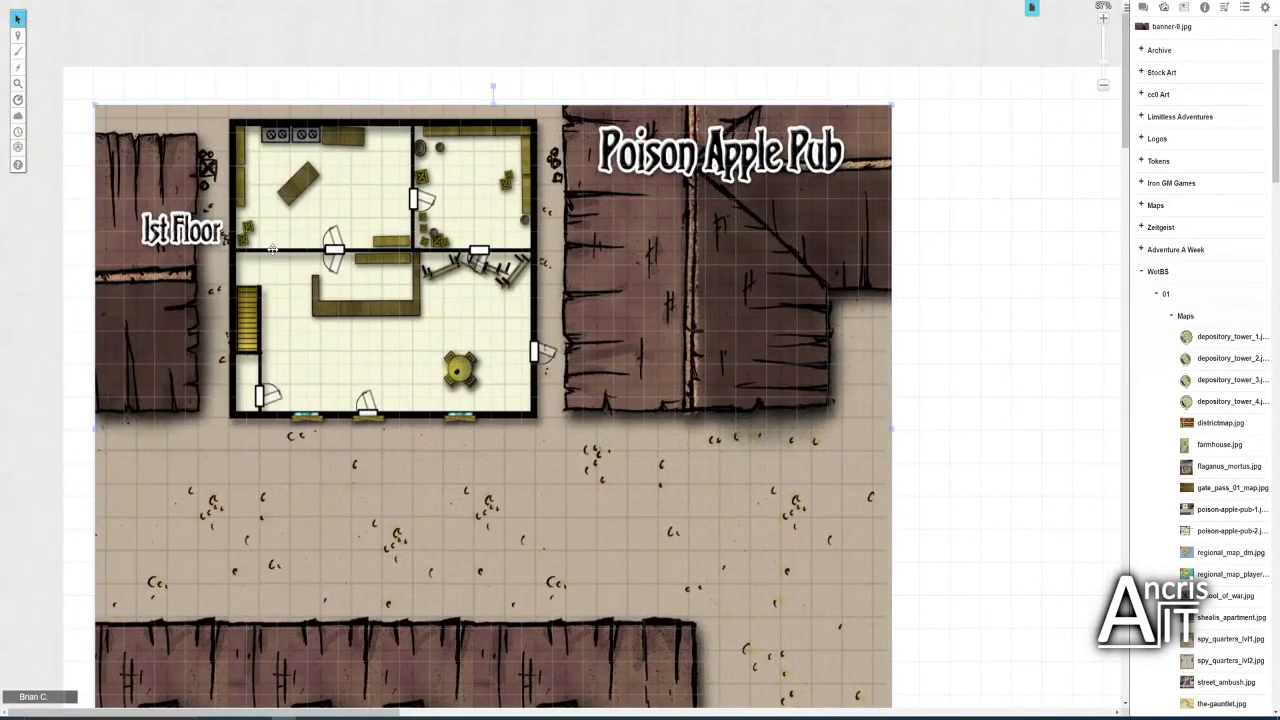
{"action": "scroll", "coordinate": [124, 160], "scroll_direction": "up", "scroll_amount": 1}
{"action": "scroll", "coordinate": [124, 160], "scroll_direction": "up", "scroll_amount": 3}
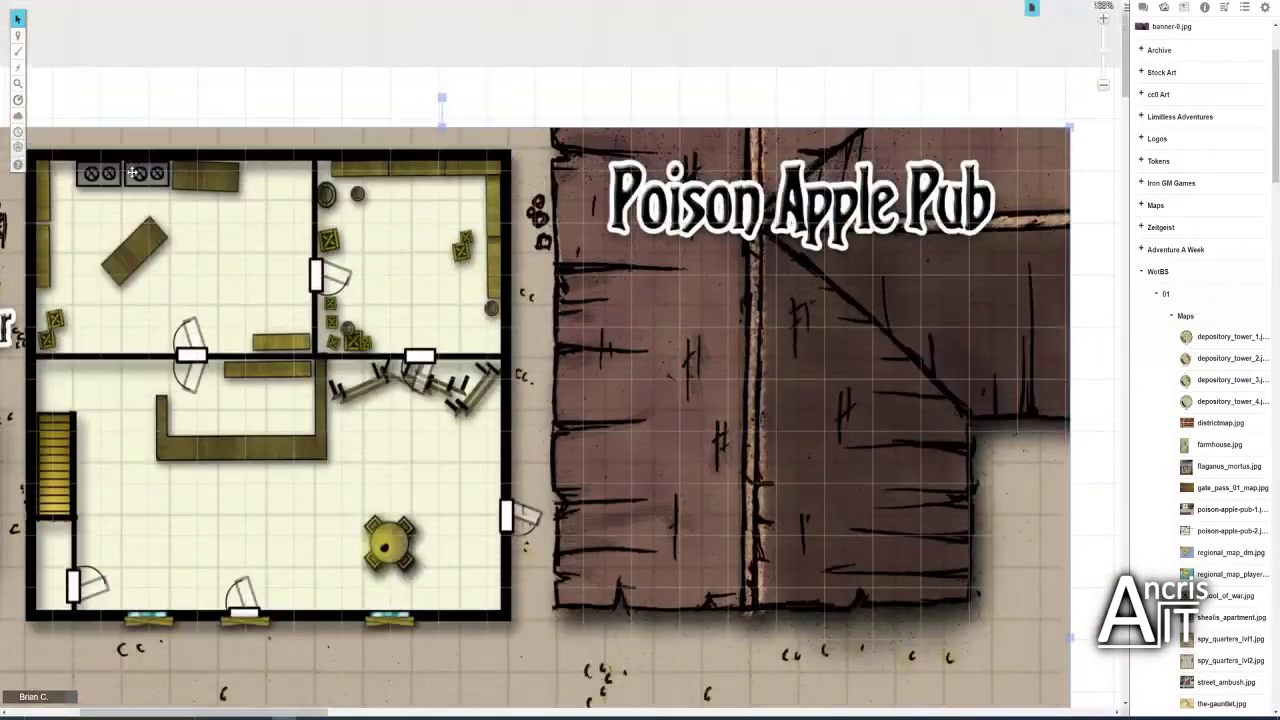
{"action": "scroll", "coordinate": [186, 200], "scroll_direction": "up", "scroll_amount": 4}
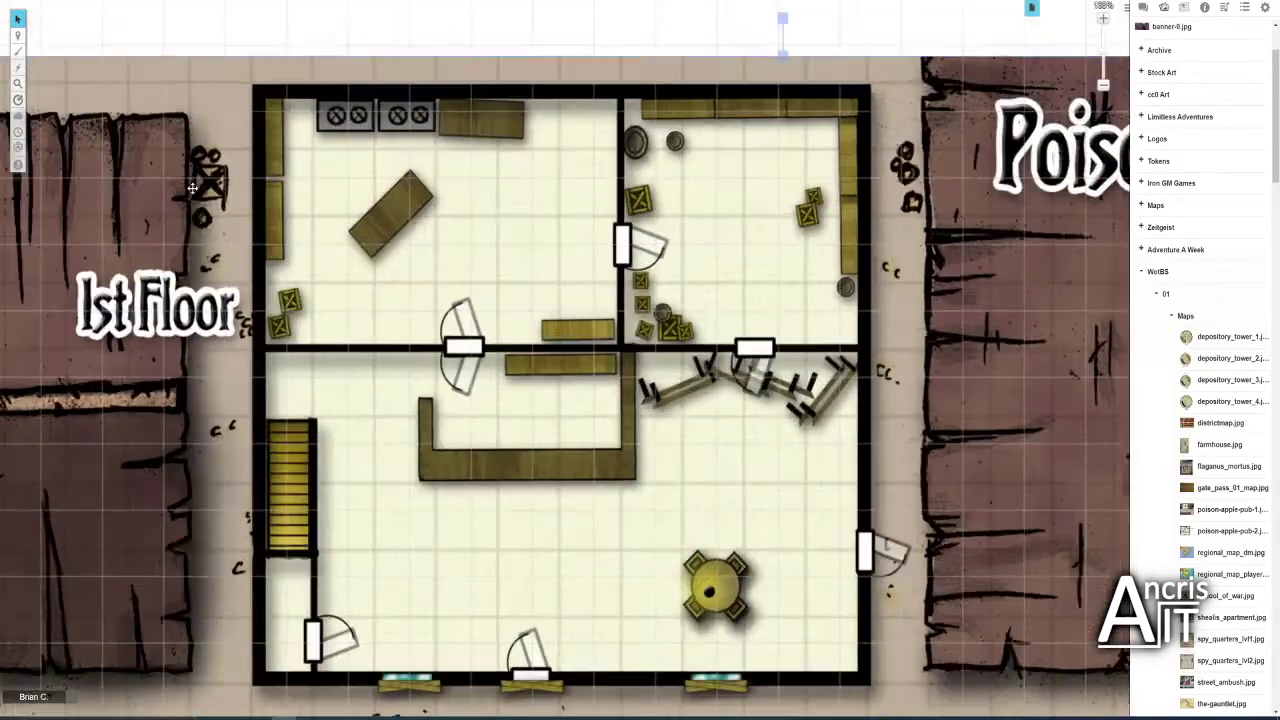
{"action": "scroll", "coordinate": [198, 196], "scroll_direction": "up", "scroll_amount": 2}
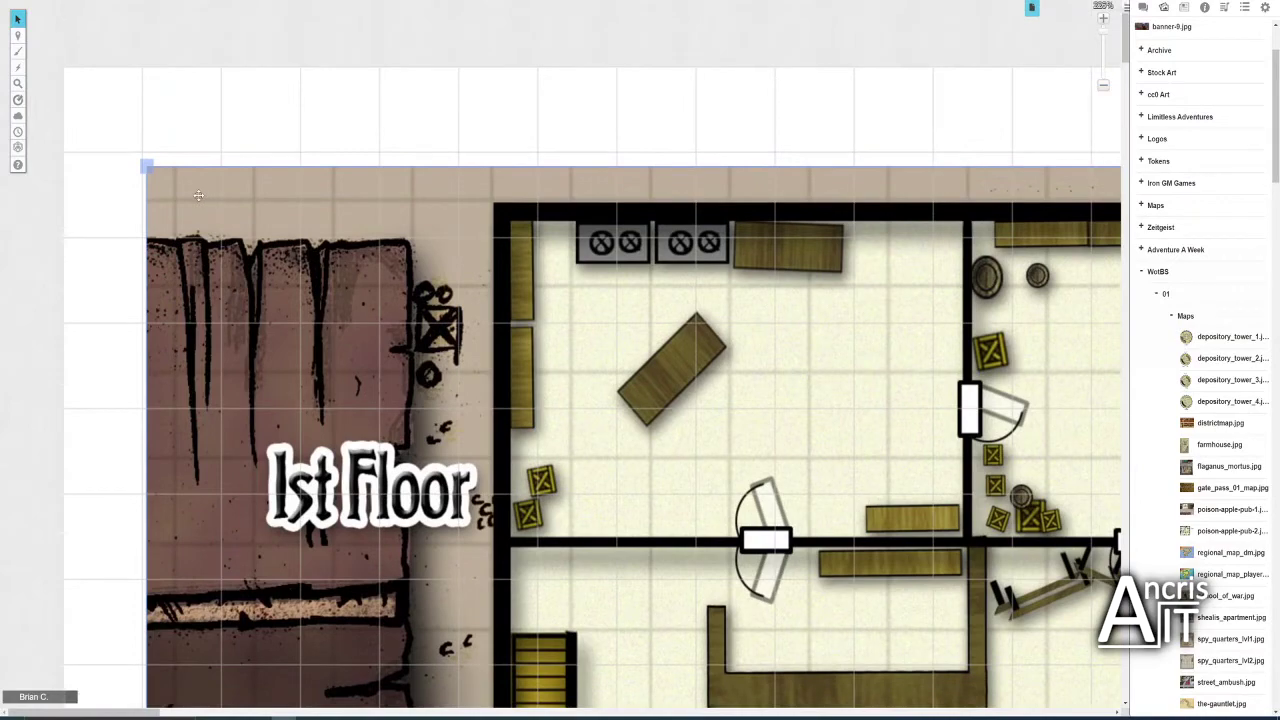
{"action": "left_click_drag", "start_coordinate": [224, 240], "coordinate": [271, 278]}
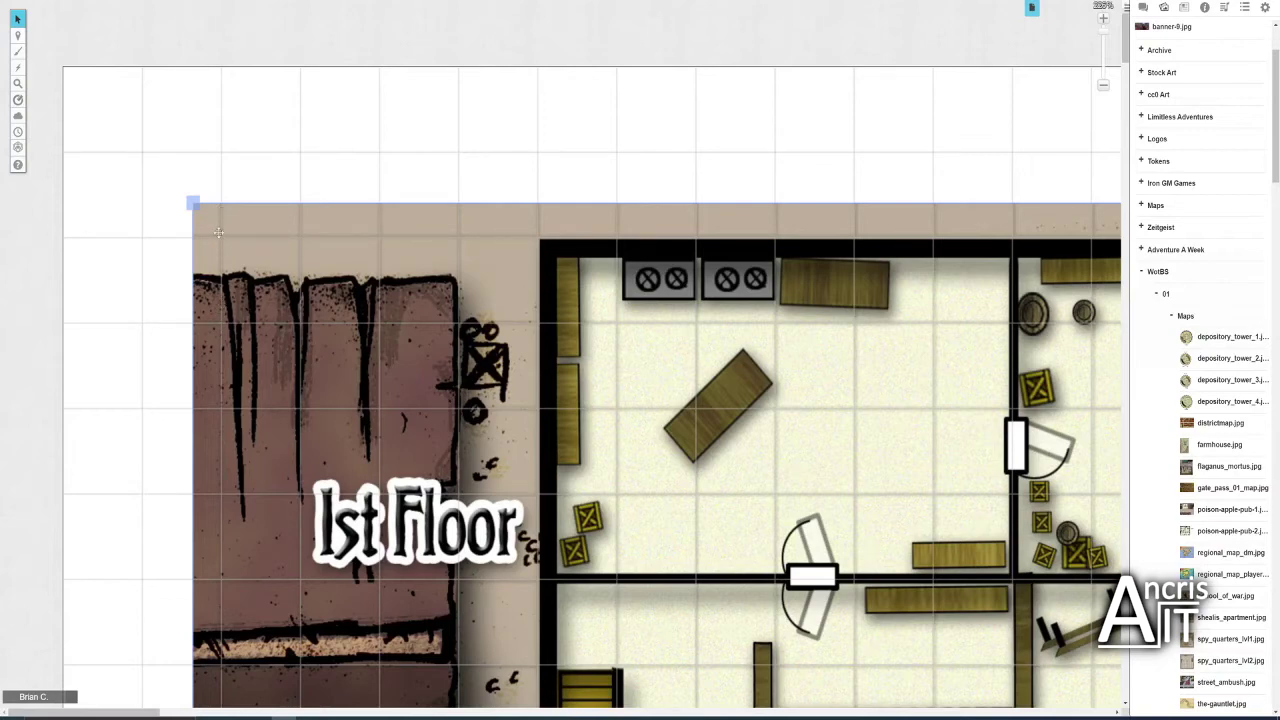
- Fine-tune the map image's width at its right edge so the drawn vertical grid lines match the page grid
{"action": "scroll", "coordinate": [230, 256], "scroll_direction": "down", "scroll_amount": 3}
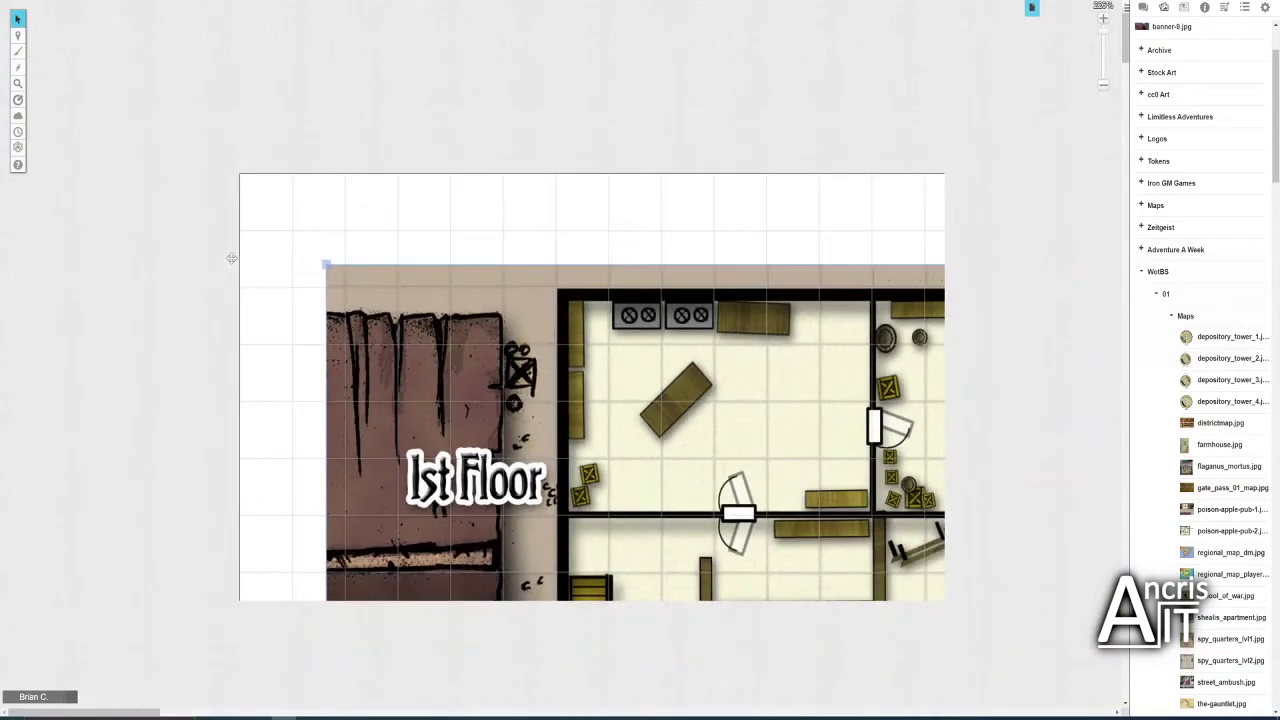
{"action": "scroll", "coordinate": [408, 306], "scroll_direction": "down", "scroll_amount": 4}
{"action": "scroll", "coordinate": [408, 310], "scroll_direction": "down", "scroll_amount": 4}
{"action": "scroll", "coordinate": [408, 310], "scroll_direction": "down", "scroll_amount": 5}
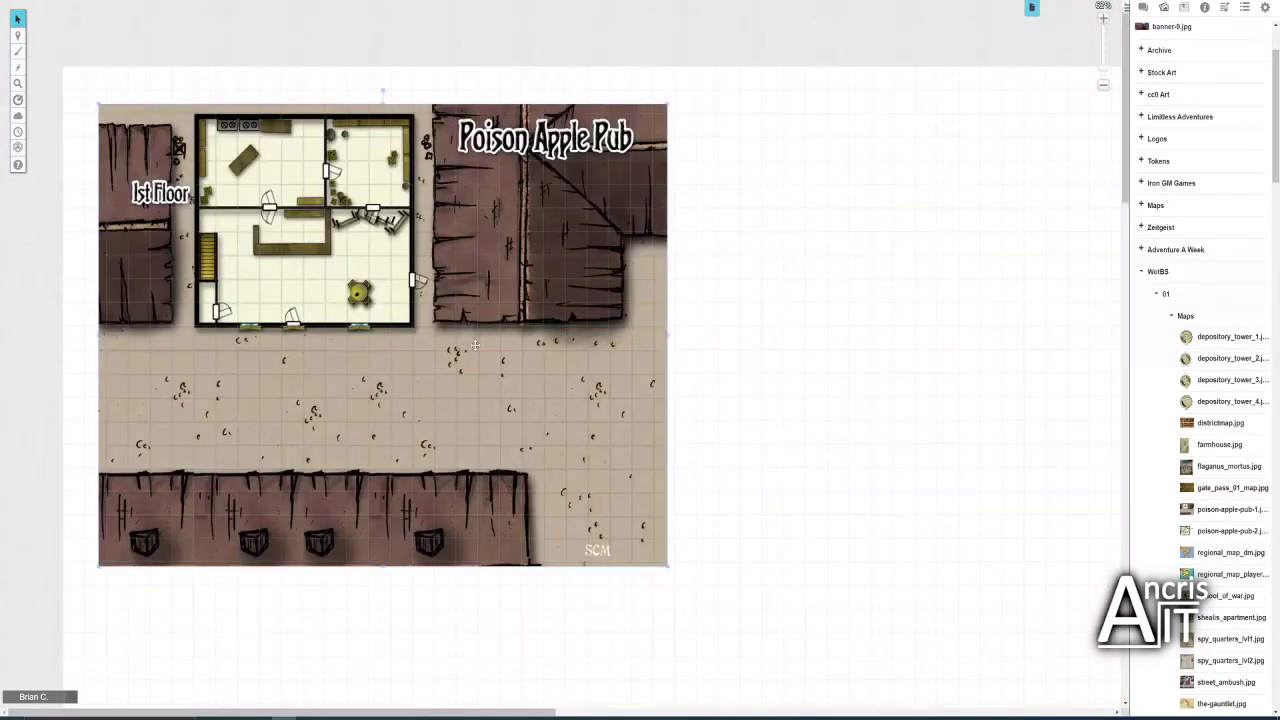
{"action": "scroll", "coordinate": [470, 345], "scroll_direction": "right", "scroll_amount": 5}
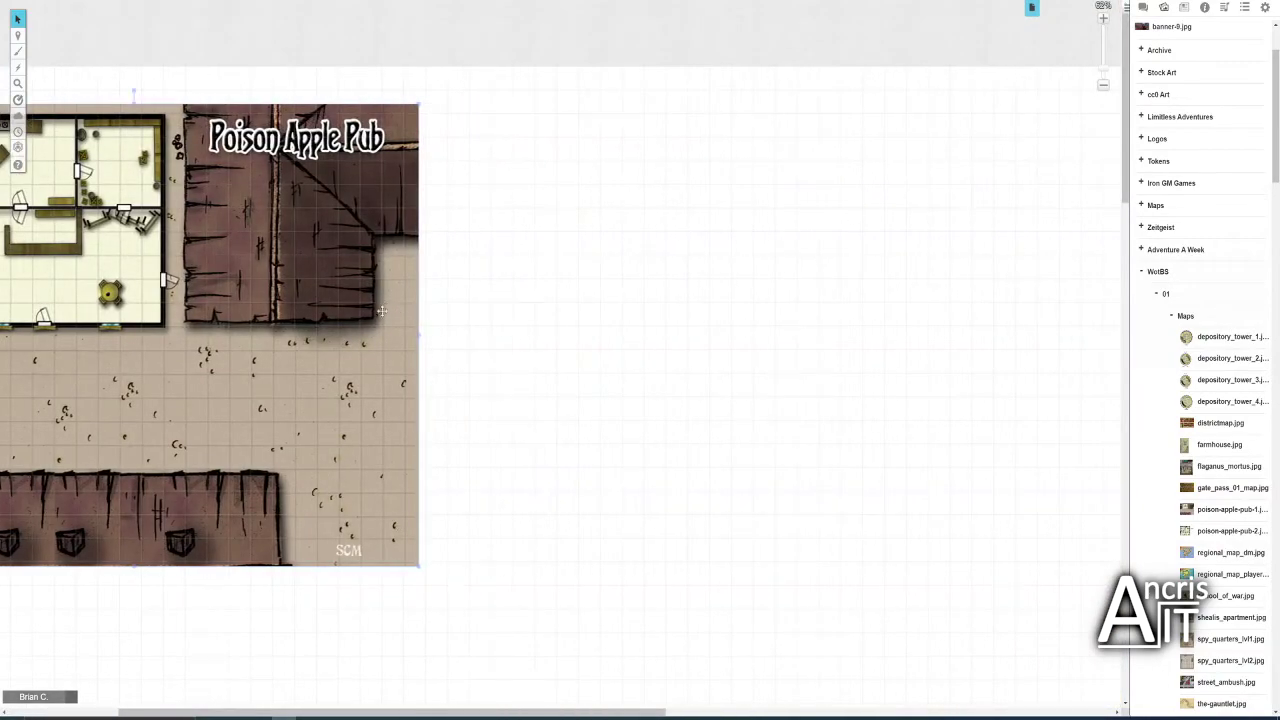
{"action": "scroll", "coordinate": [381, 298], "scroll_direction": "up", "scroll_amount": 5}
{"action": "scroll", "coordinate": [317, 257], "scroll_direction": "up", "scroll_amount": 4}
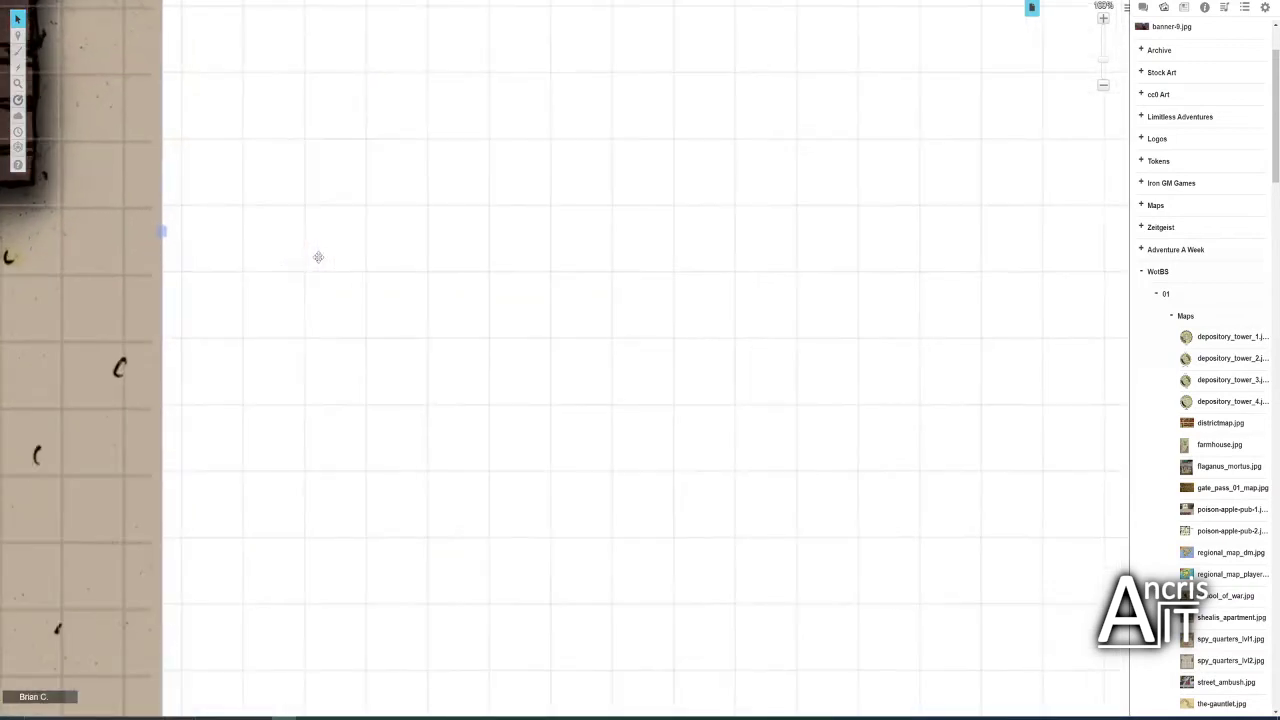
{"action": "scroll", "coordinate": [330, 371], "scroll_direction": "left", "scroll_amount": 3}
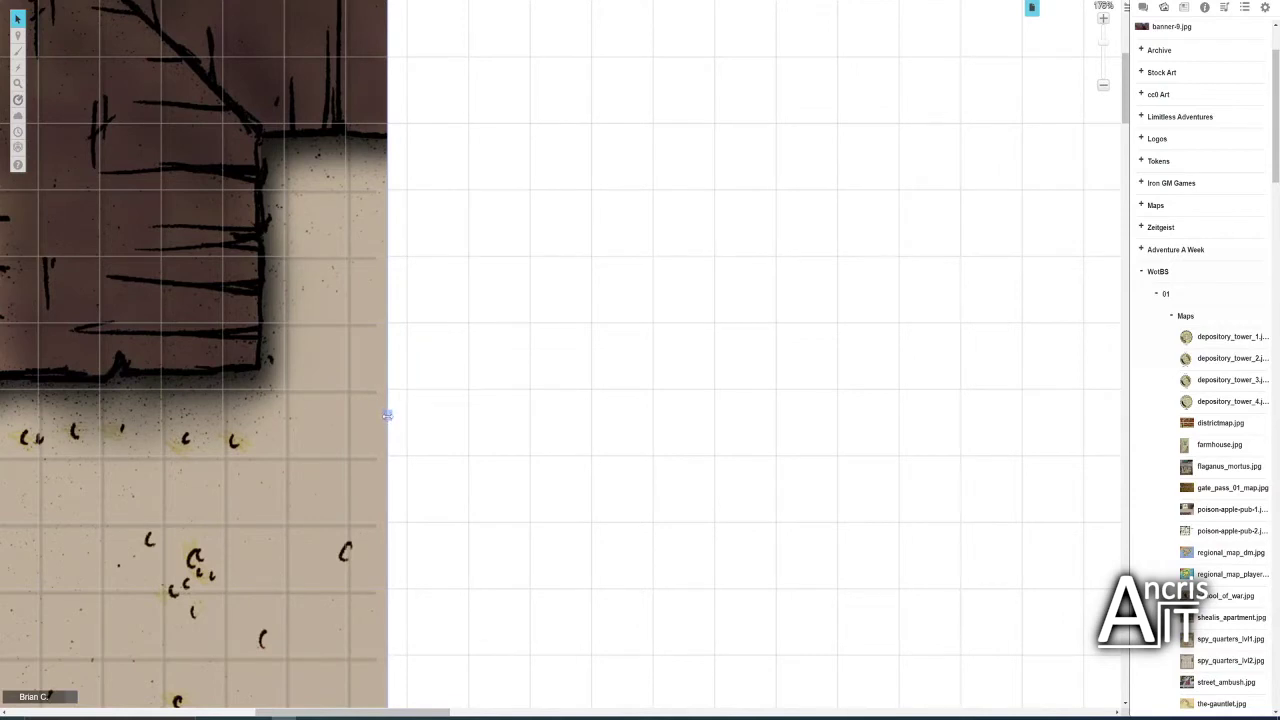
{"action": "left_click_drag", "start_coordinate": [387, 414], "coordinate": [384, 415]}
- Fine-tune the map image's height at its bottom and top edges so the drawn horizontal grid lines match the page grid
{"action": "scroll", "coordinate": [416, 440], "scroll_direction": "left", "scroll_amount": 12}
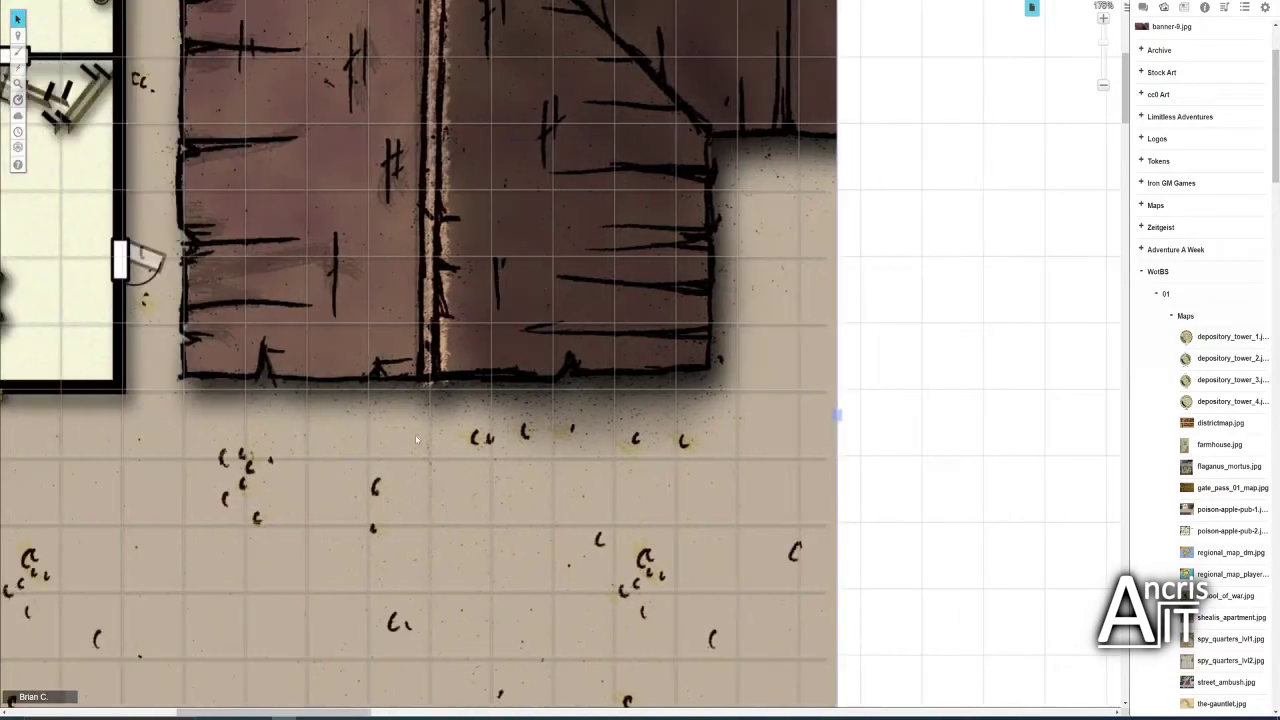
{"action": "scroll", "coordinate": [443, 437], "scroll_direction": "down", "scroll_amount": 10}
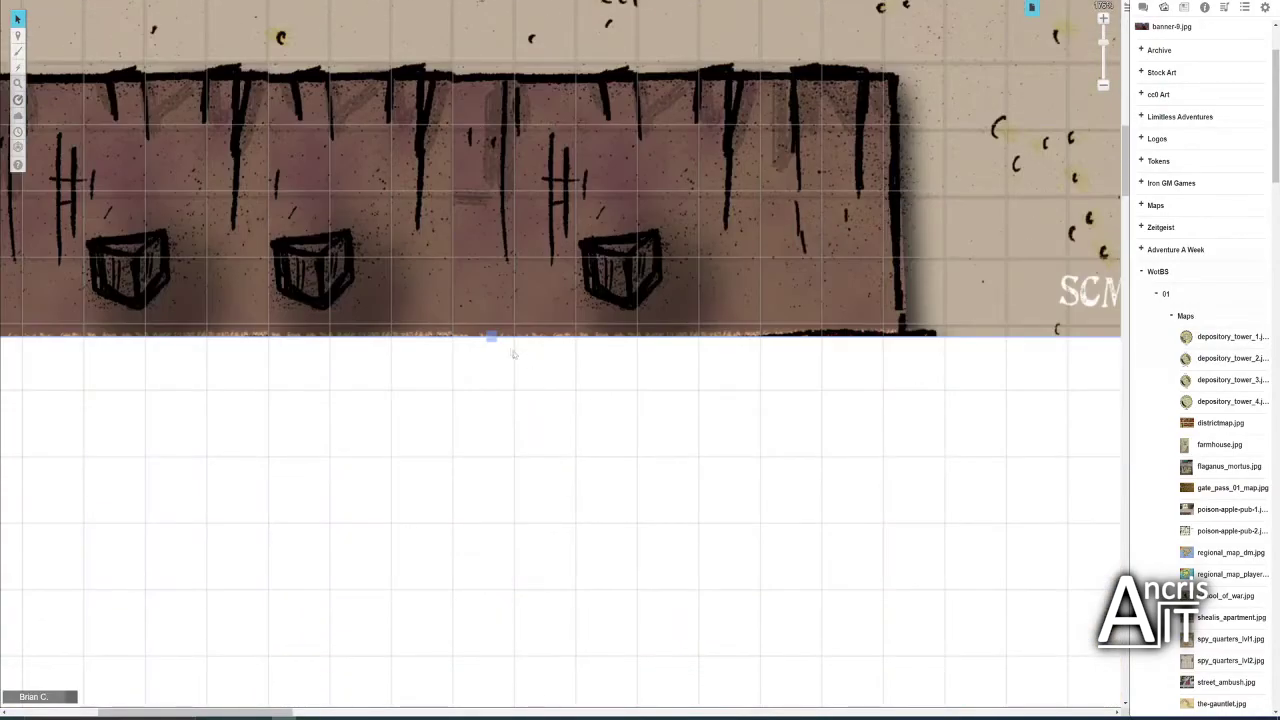
{"action": "left_click", "coordinate": [491, 338]}
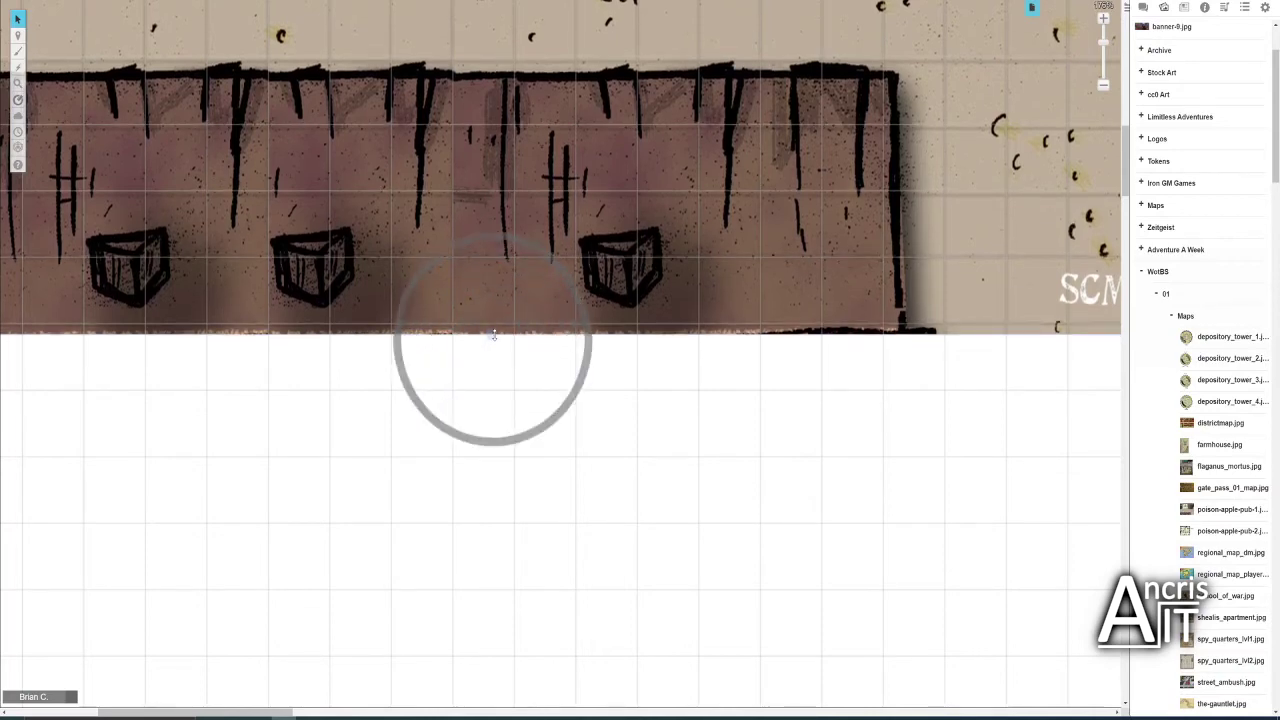
{"action": "left_click_drag", "start_coordinate": [491, 336], "coordinate": [520, 384]}
{"action": "scroll", "coordinate": [520, 384], "scroll_direction": "up", "scroll_amount": 10}
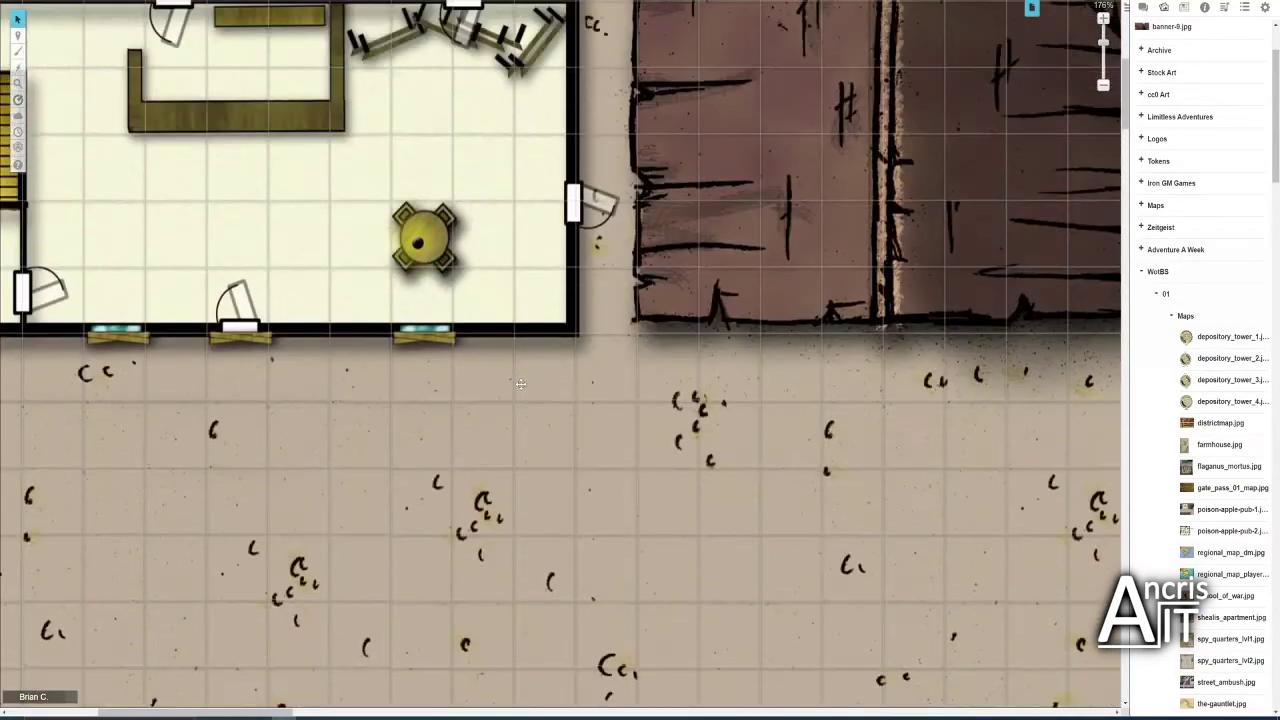
{"action": "scroll", "coordinate": [520, 384], "scroll_direction": "up", "scroll_amount": 10}
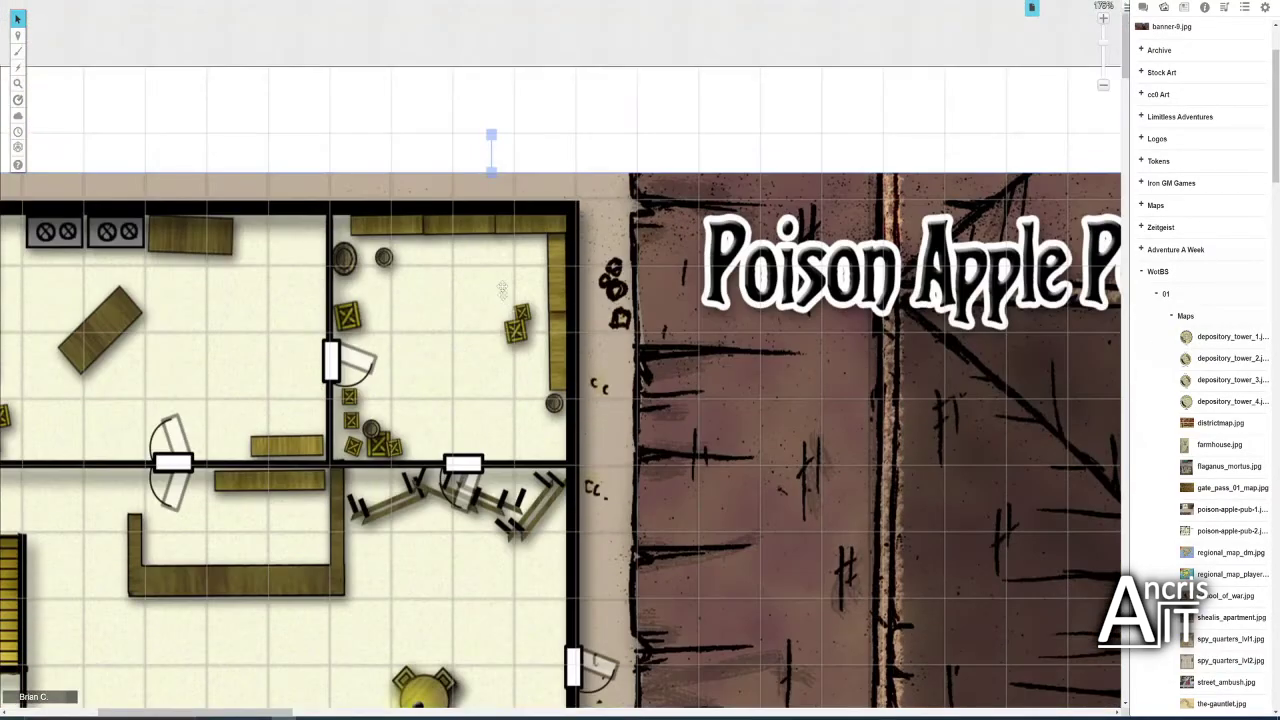
{"action": "left_click_drag", "start_coordinate": [491, 172], "coordinate": [491, 172]}
- Examine the grid alignment across the pub interior, the street and the lower building out to the map's bottom-right corner
{"action": "scroll", "coordinate": [505, 329], "scroll_direction": "left", "scroll_amount": 4}
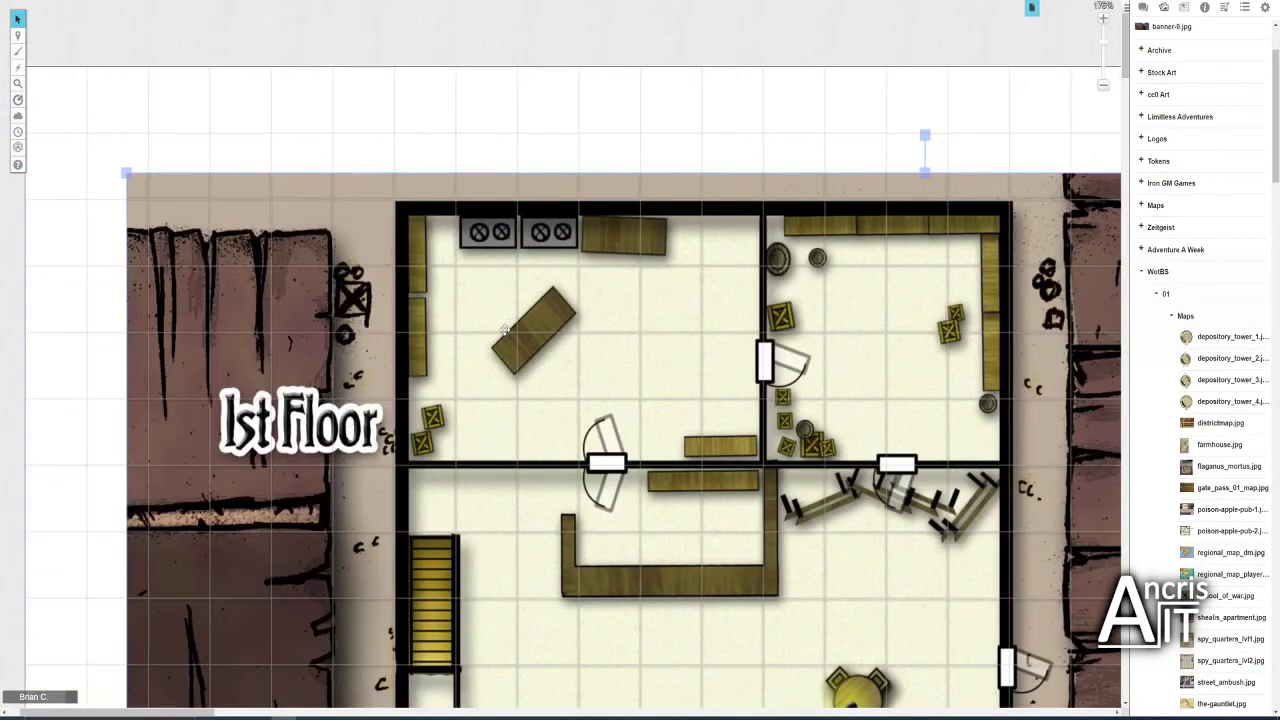
{"action": "scroll", "coordinate": [505, 329], "scroll_direction": "left", "scroll_amount": 1}
{"action": "scroll", "coordinate": [189, 505], "scroll_direction": "down", "scroll_amount": 4}
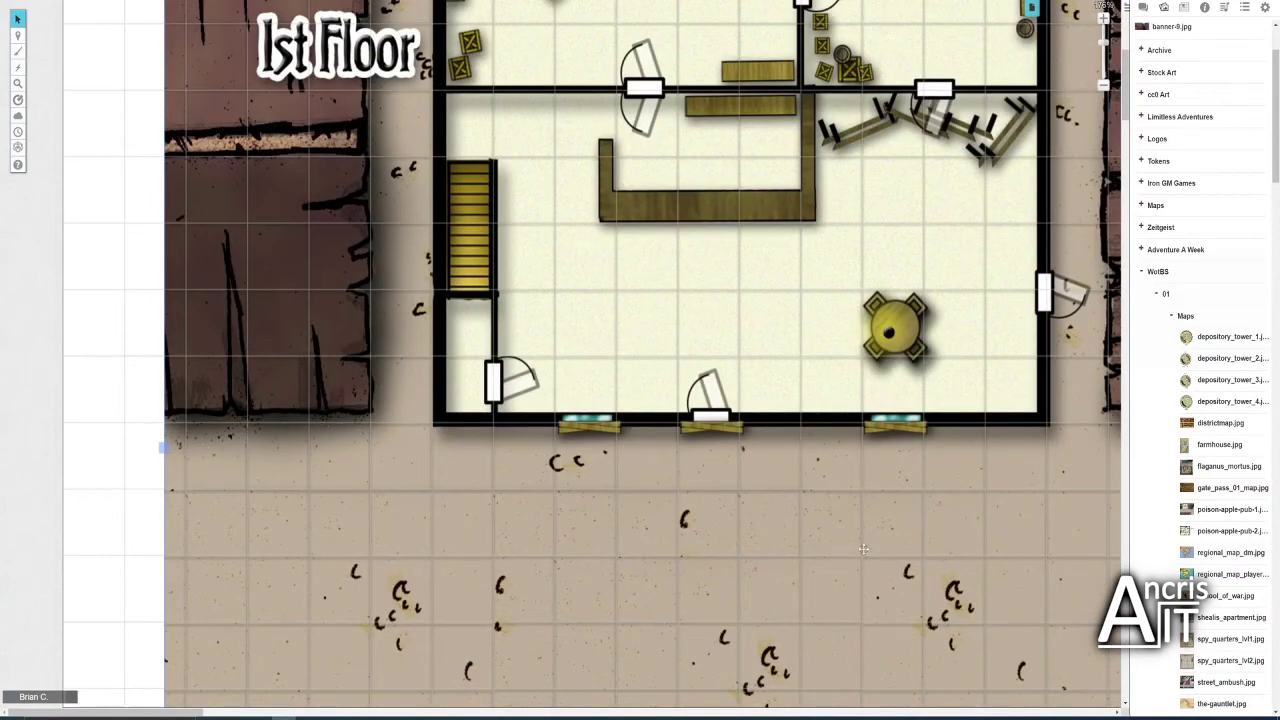
{"action": "scroll", "coordinate": [834, 548], "scroll_direction": "down", "scroll_amount": 2}
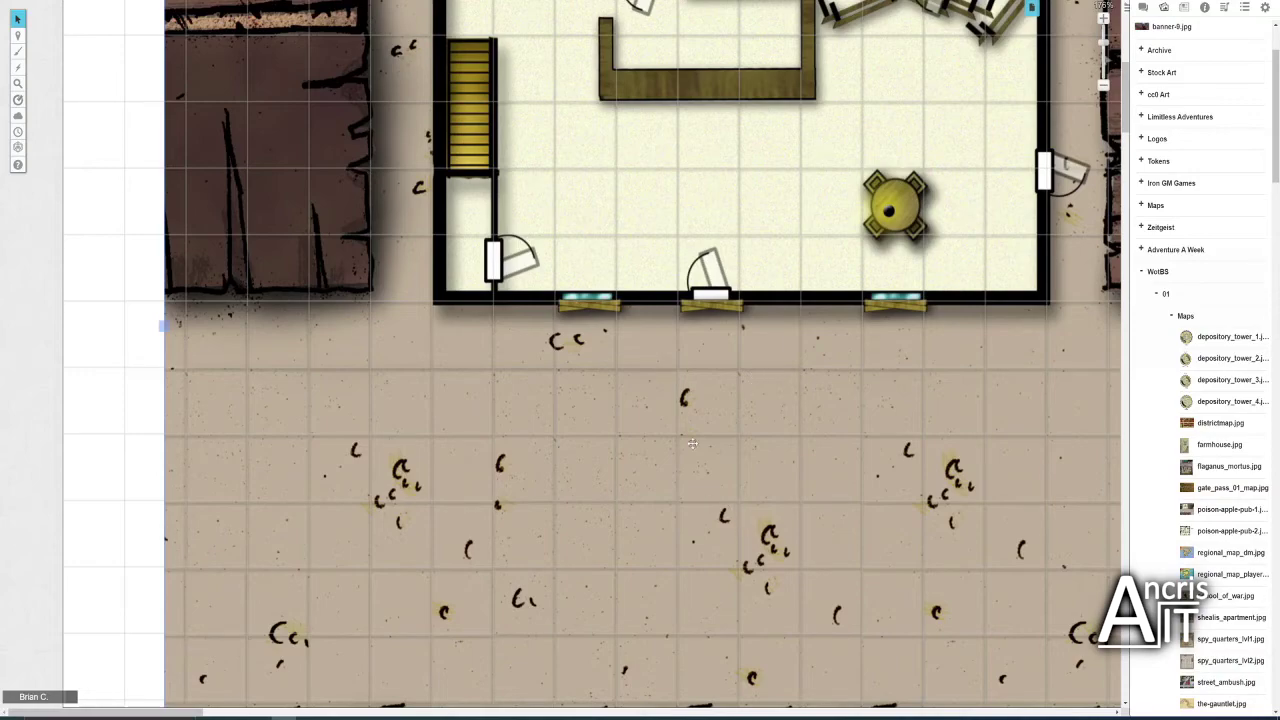
{"action": "scroll", "coordinate": [764, 538], "scroll_direction": "down", "scroll_amount": 3}
{"action": "scroll", "coordinate": [764, 538], "scroll_direction": "down", "scroll_amount": 3}
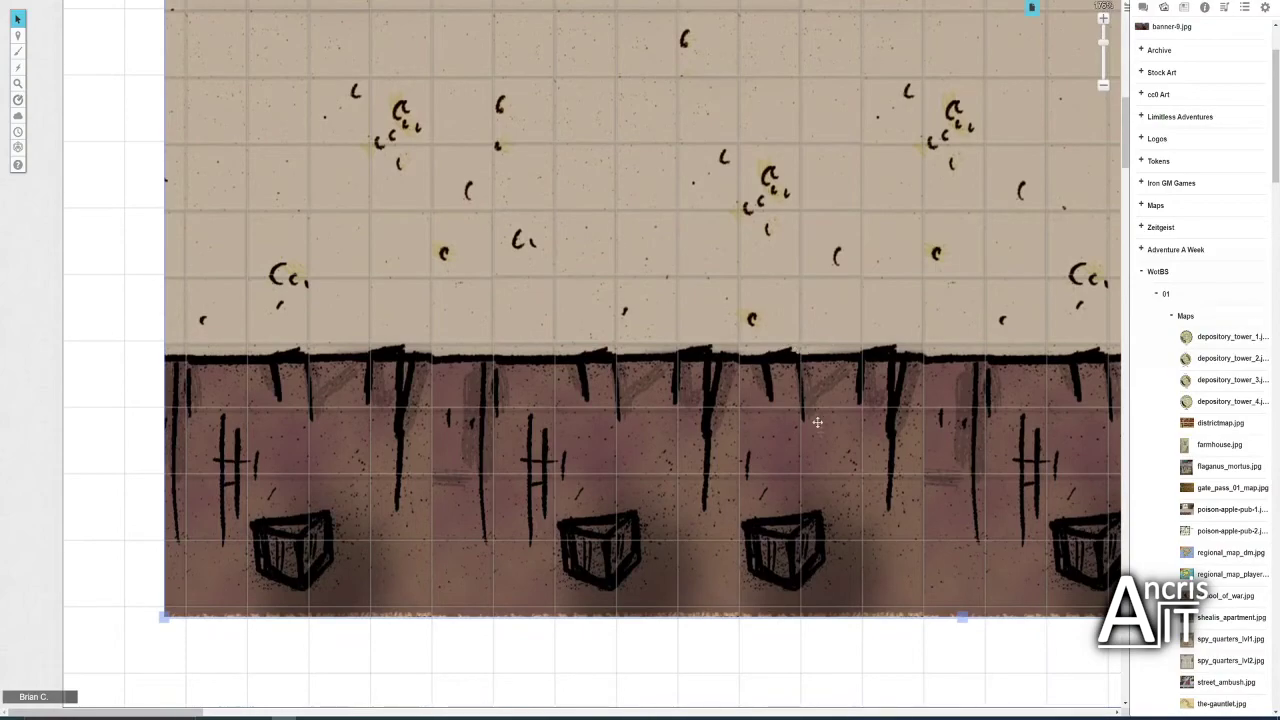
{"action": "scroll", "coordinate": [796, 487], "scroll_direction": "up", "scroll_amount": 10}
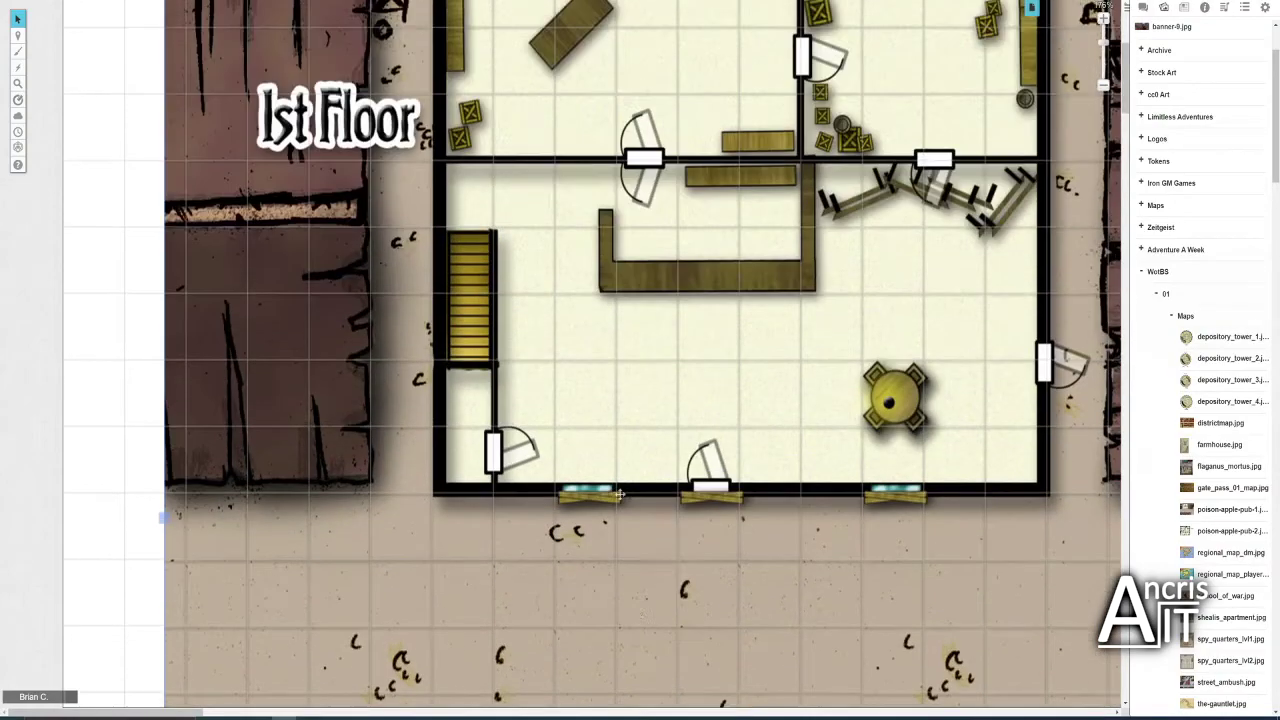
{"action": "scroll", "coordinate": [640, 450], "scroll_direction": "down", "scroll_amount": 7}
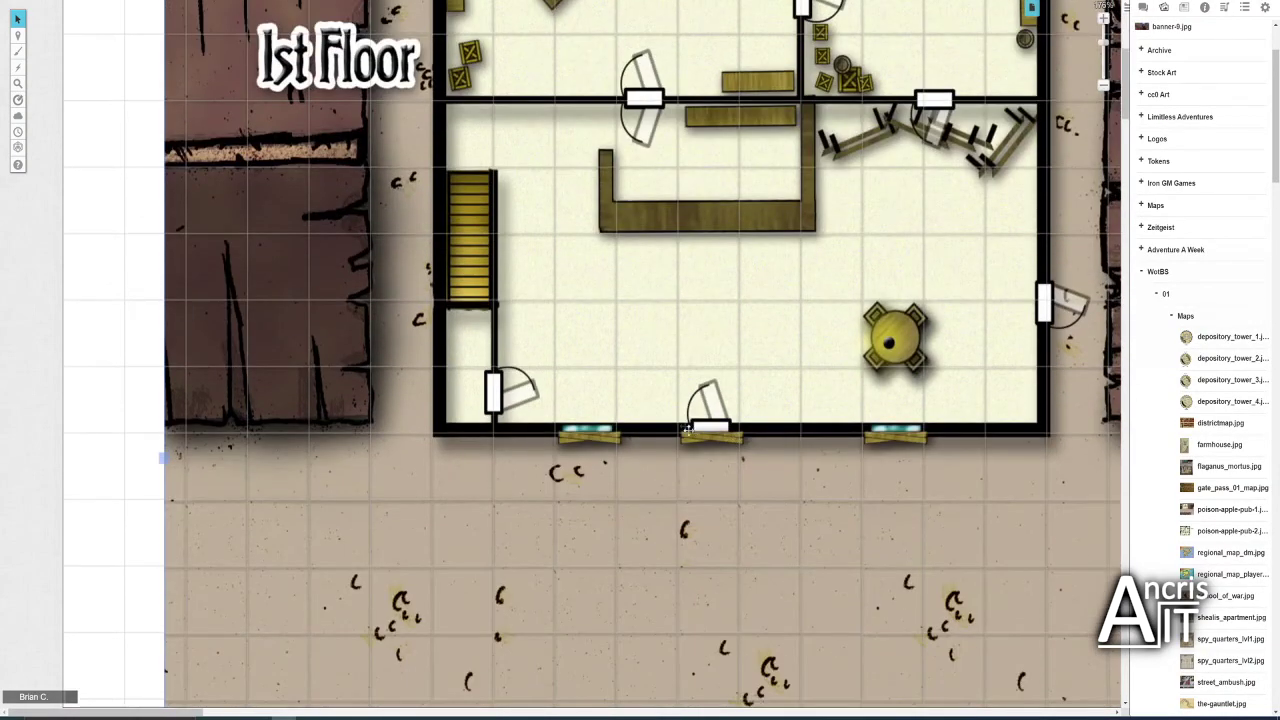
{"action": "scroll", "coordinate": [829, 437], "scroll_direction": "down", "scroll_amount": 5}
{"action": "scroll", "coordinate": [829, 437], "scroll_direction": "right", "scroll_amount": 4}
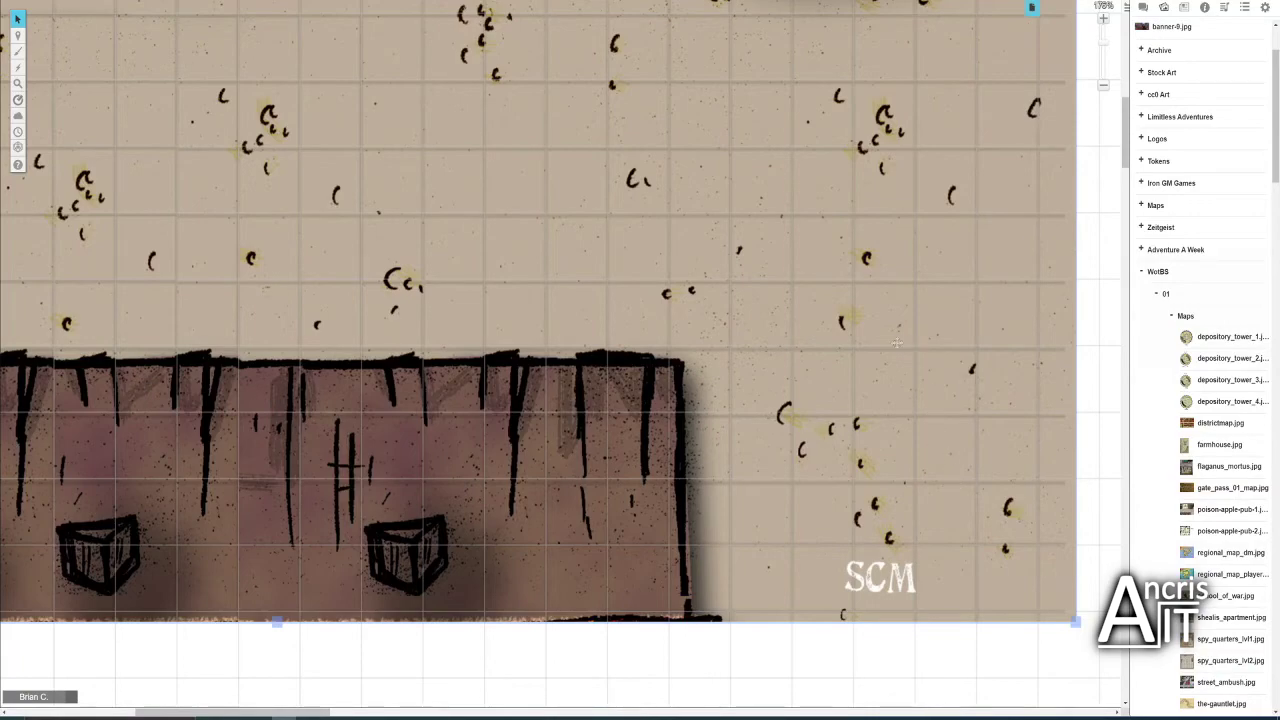
- Nudge the map image two grid squares up and two grid squares left, into the page's top-left corner
{"action": "scroll", "coordinate": [810, 415], "scroll_direction": "down", "scroll_amount": 3}
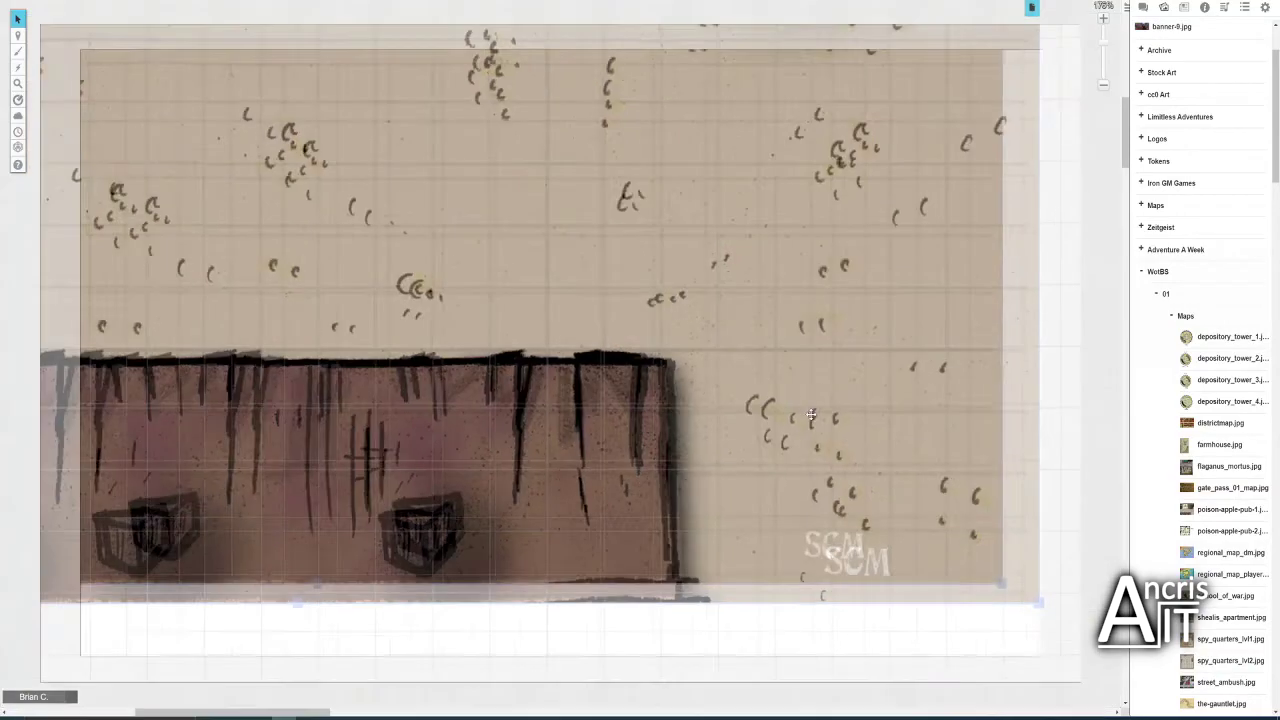
{"action": "scroll", "coordinate": [810, 415], "scroll_direction": "down", "scroll_amount": 2}
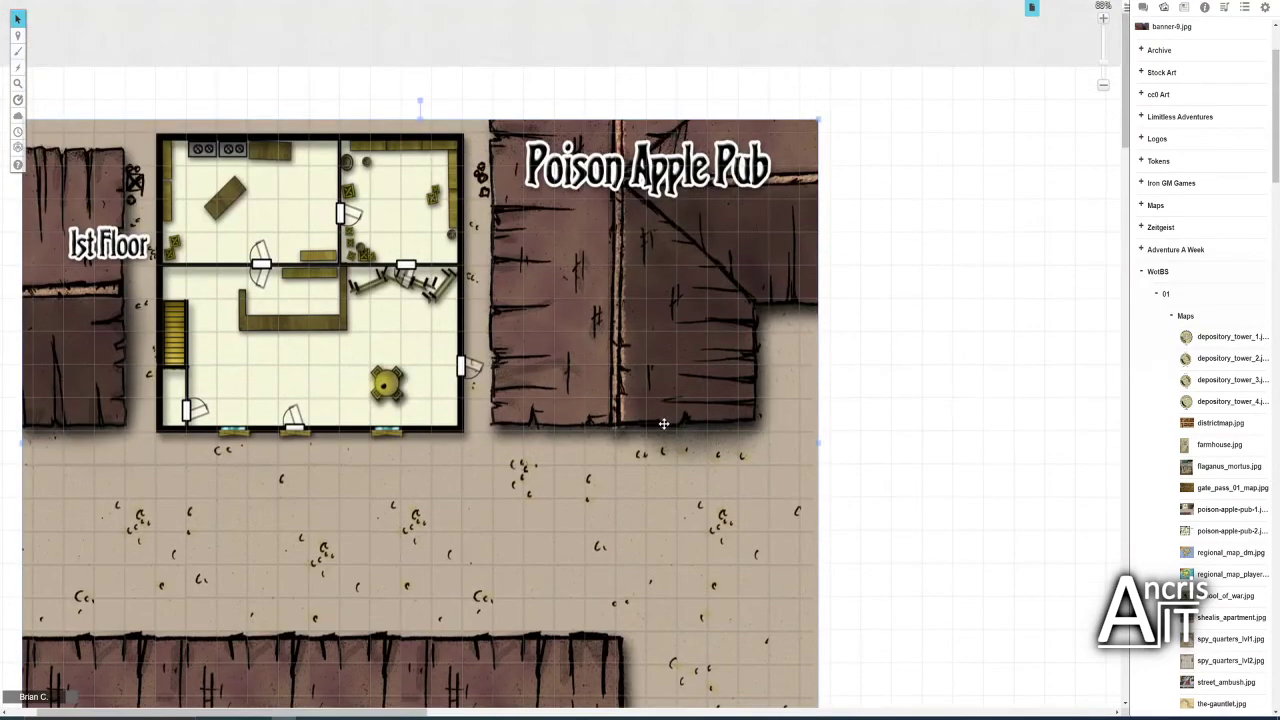
{"action": "scroll", "coordinate": [662, 428], "scroll_direction": "left", "scroll_amount": 2}
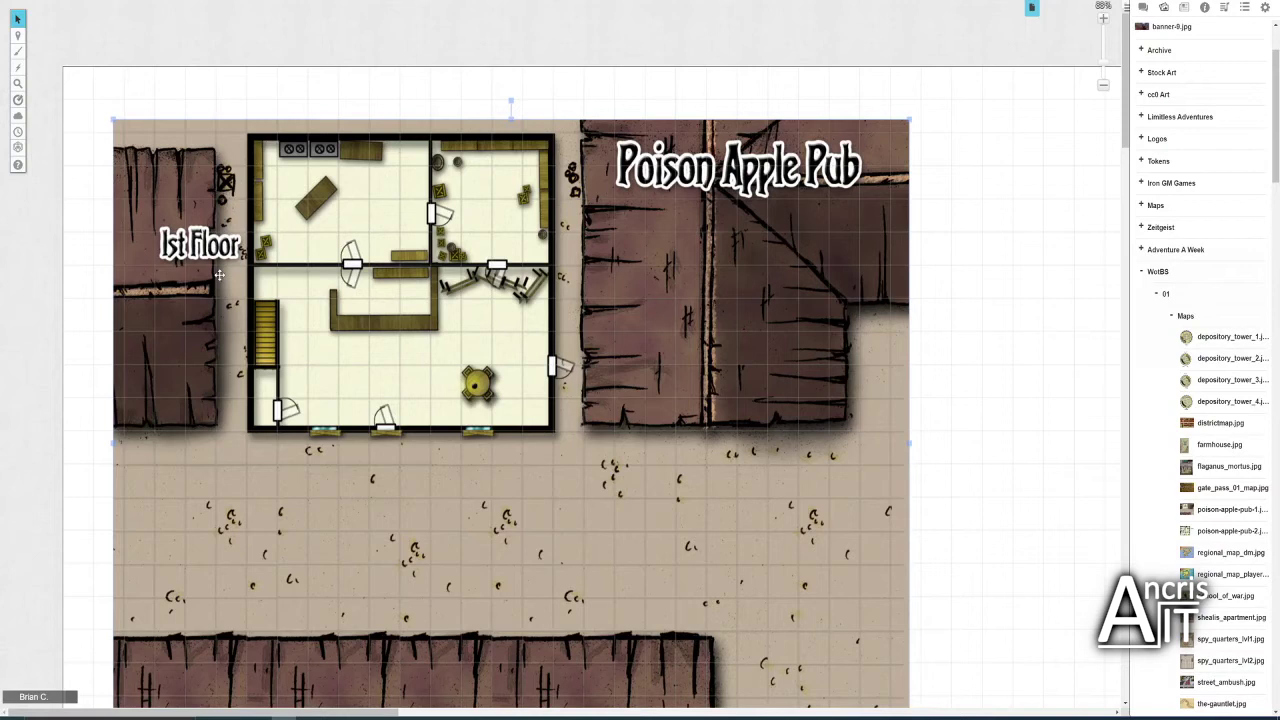
{"action": "key", "text": "Up"}
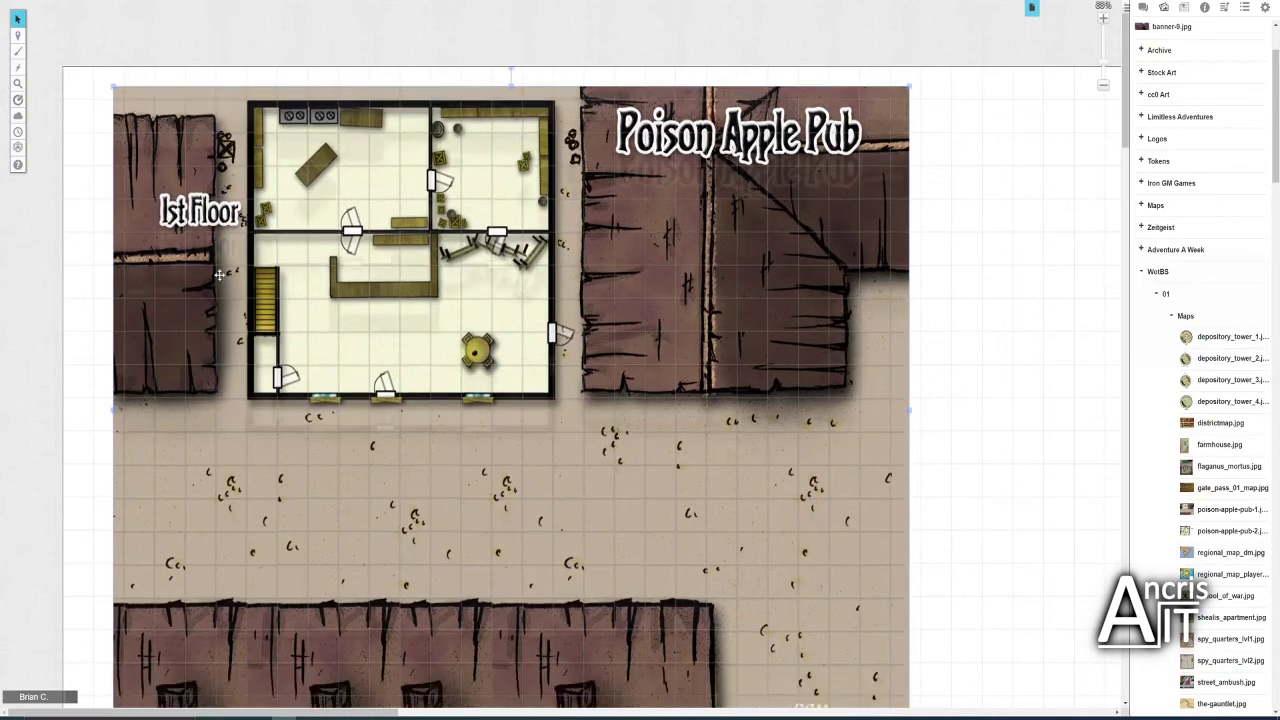
{"action": "key", "text": "Left"}
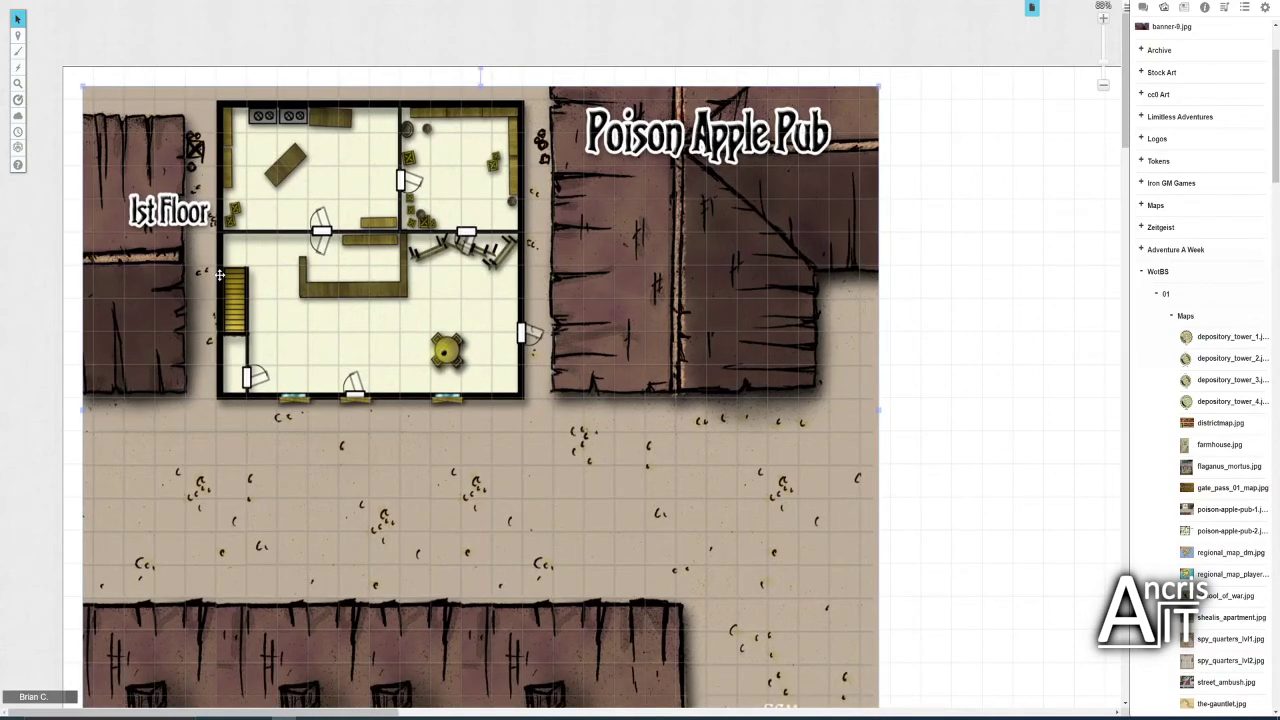
{"action": "key", "text": "Left"}
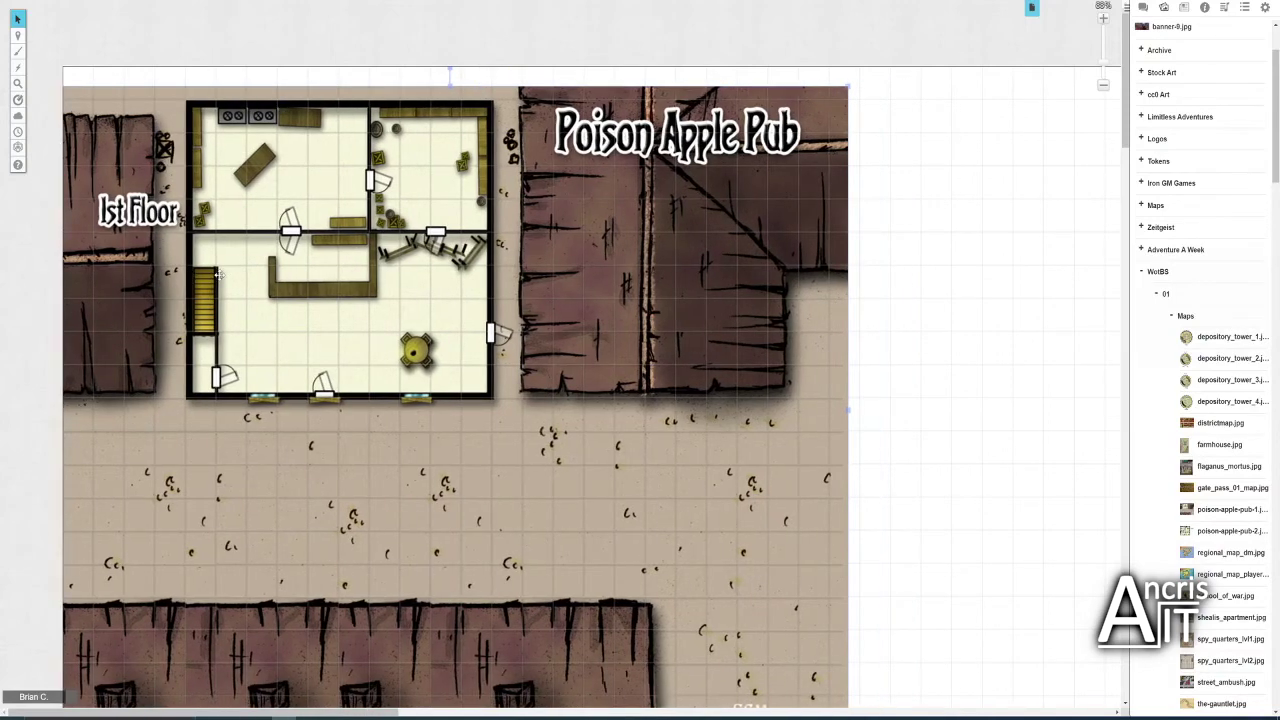
{"action": "key", "text": "Up"}
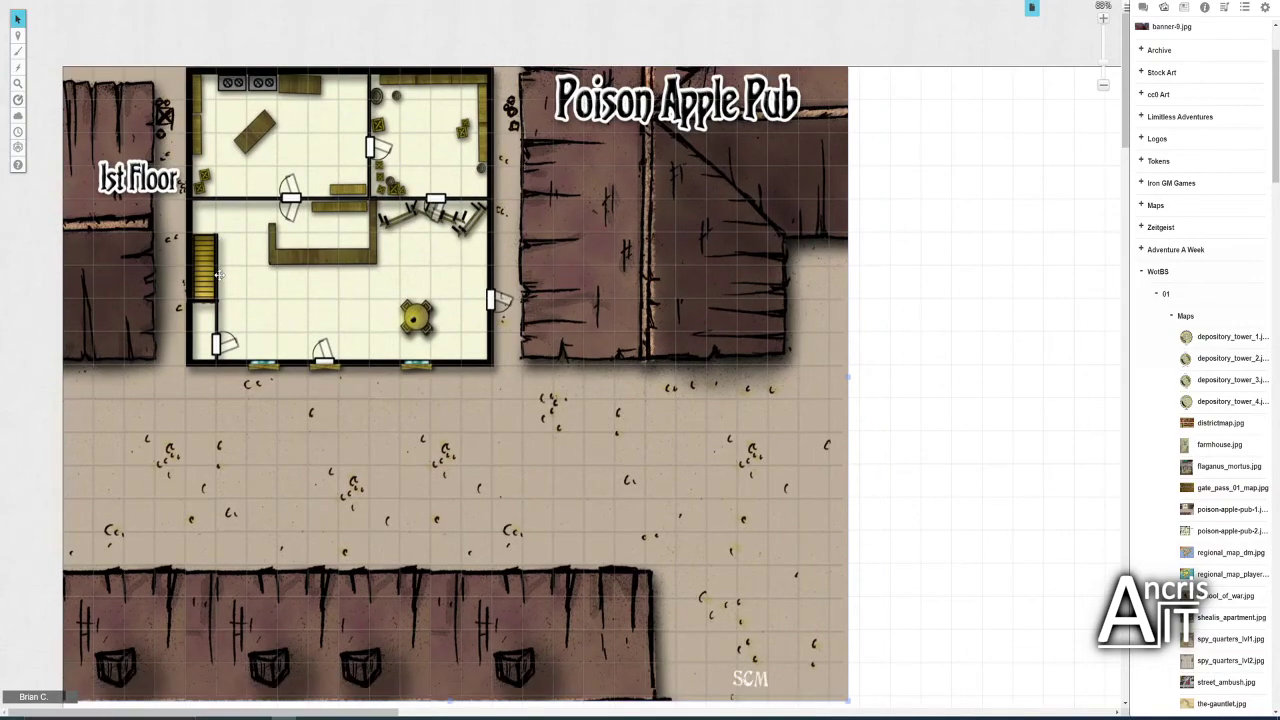
- Measure the pub map's width from edge to edge and its height from top to bottom with the ruler
{"action": "scroll", "coordinate": [277, 312], "scroll_direction": "down", "scroll_amount": 4}
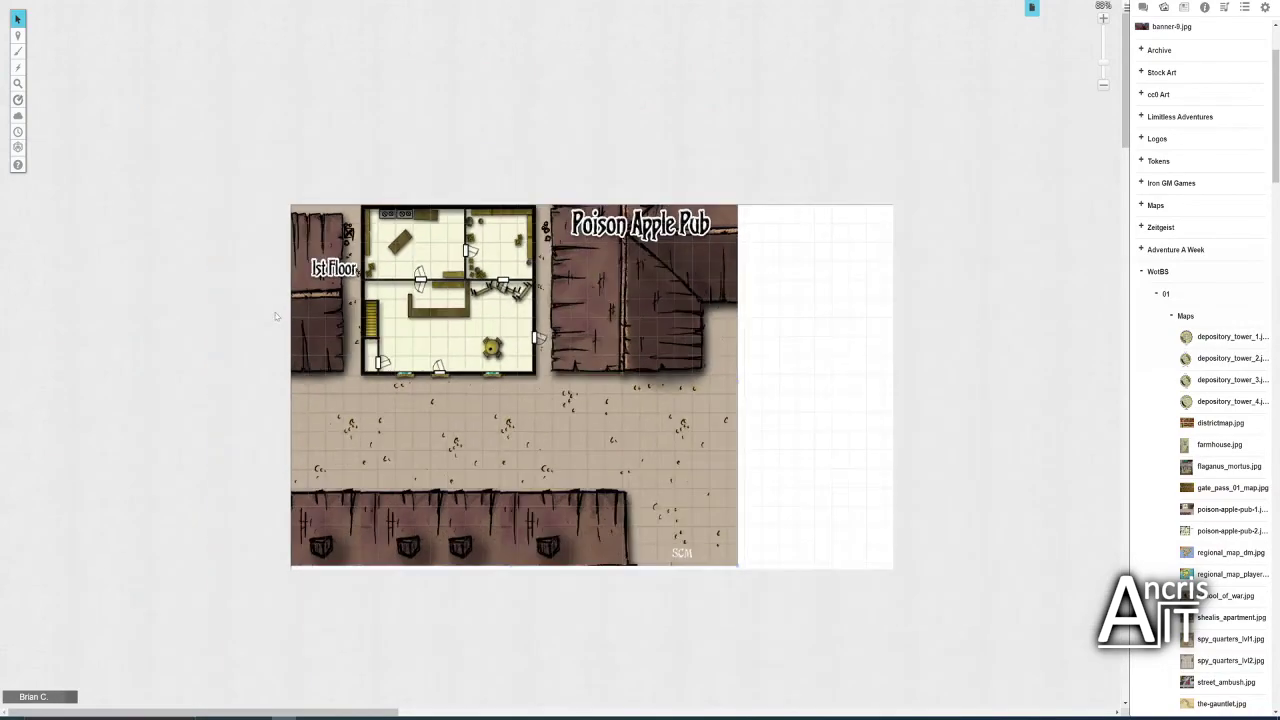
{"action": "scroll", "coordinate": [272, 309], "scroll_direction": "down", "scroll_amount": 3}
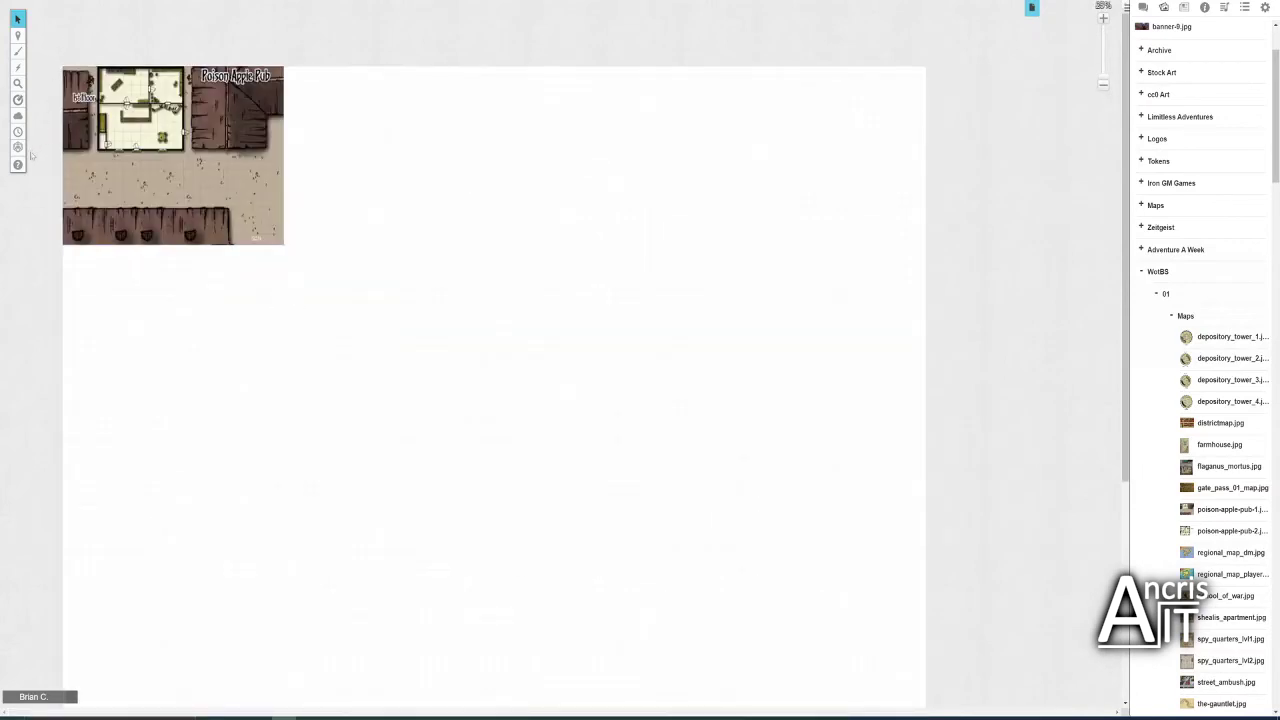
{"action": "mouse_move", "coordinate": [10, 103]}
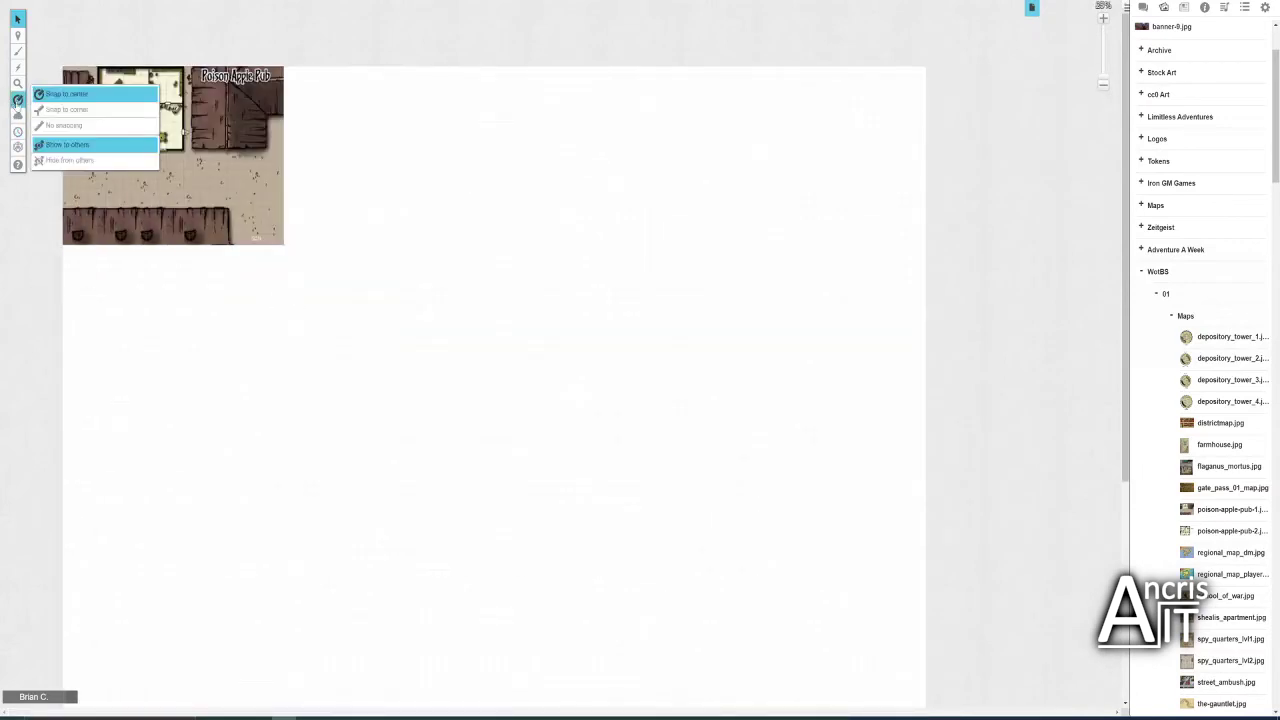
{"action": "left_click", "coordinate": [17, 100]}
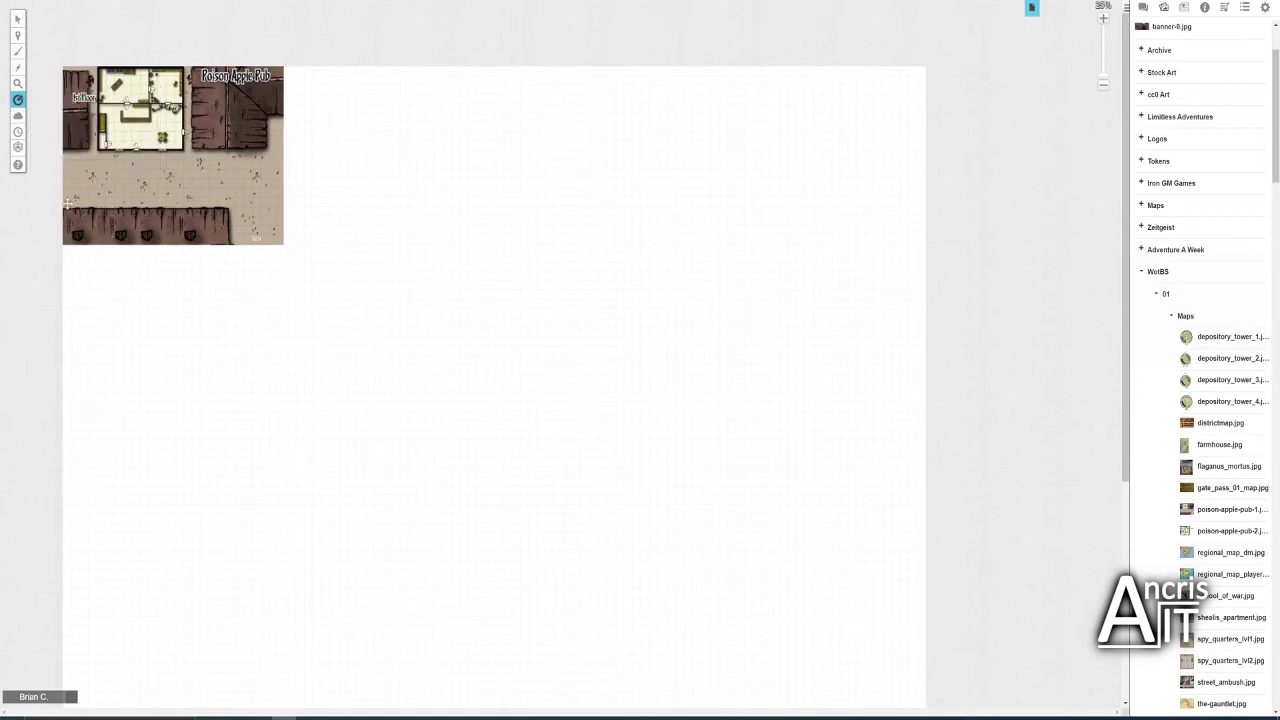
{"action": "left_click_drag", "start_coordinate": [65, 202], "coordinate": [282, 194]}
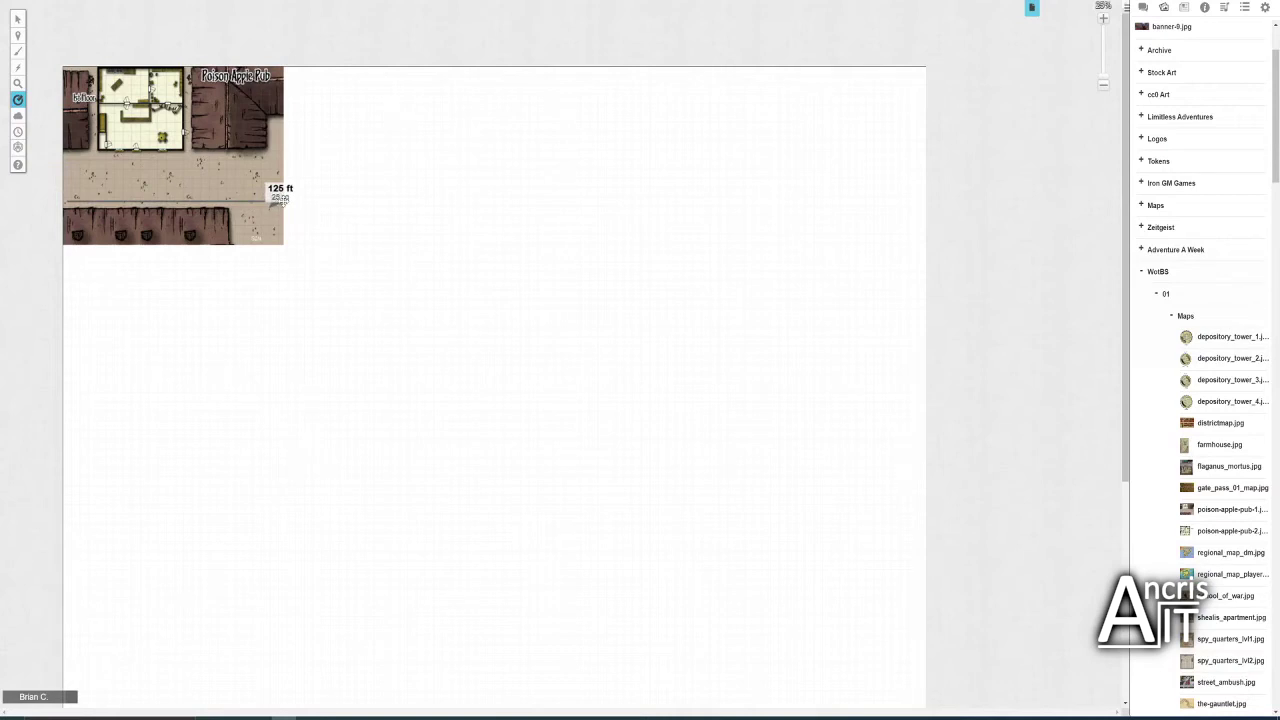
{"action": "left_click_drag", "start_coordinate": [281, 199], "coordinate": [282, 198]}
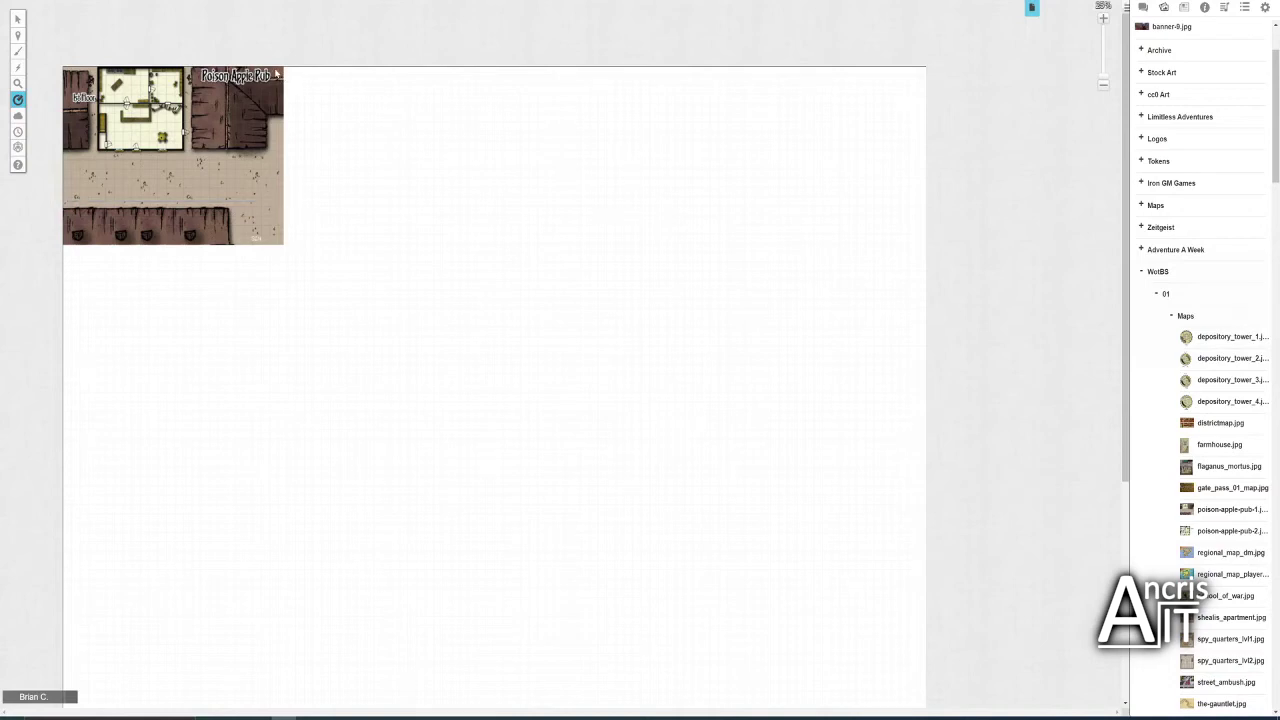
{"action": "left_click_drag", "start_coordinate": [278, 73], "coordinate": [274, 246]}
- Set the size of the page "Setting up a map" to 25 cells wide by 18 cells high and save it
{"action": "left_click", "coordinate": [1032, 9]}
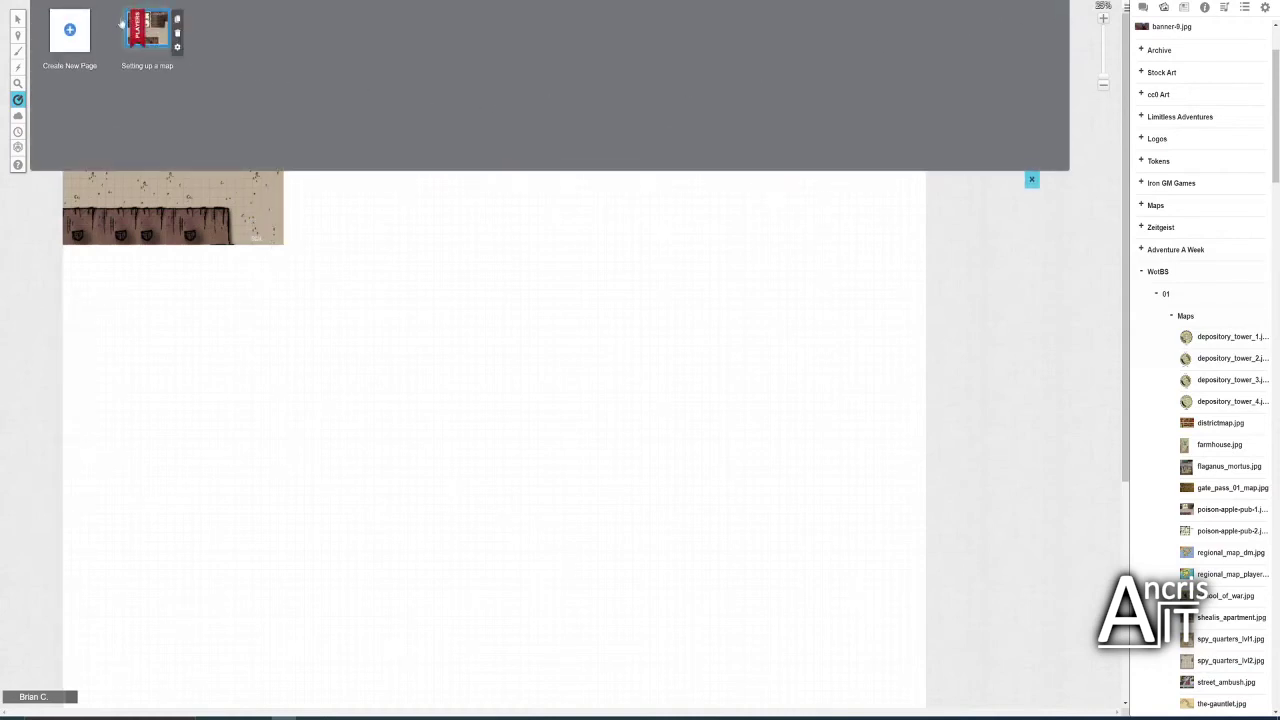
{"action": "left_click", "coordinate": [177, 50]}
{"action": "double_click", "coordinate": [558, 126]}
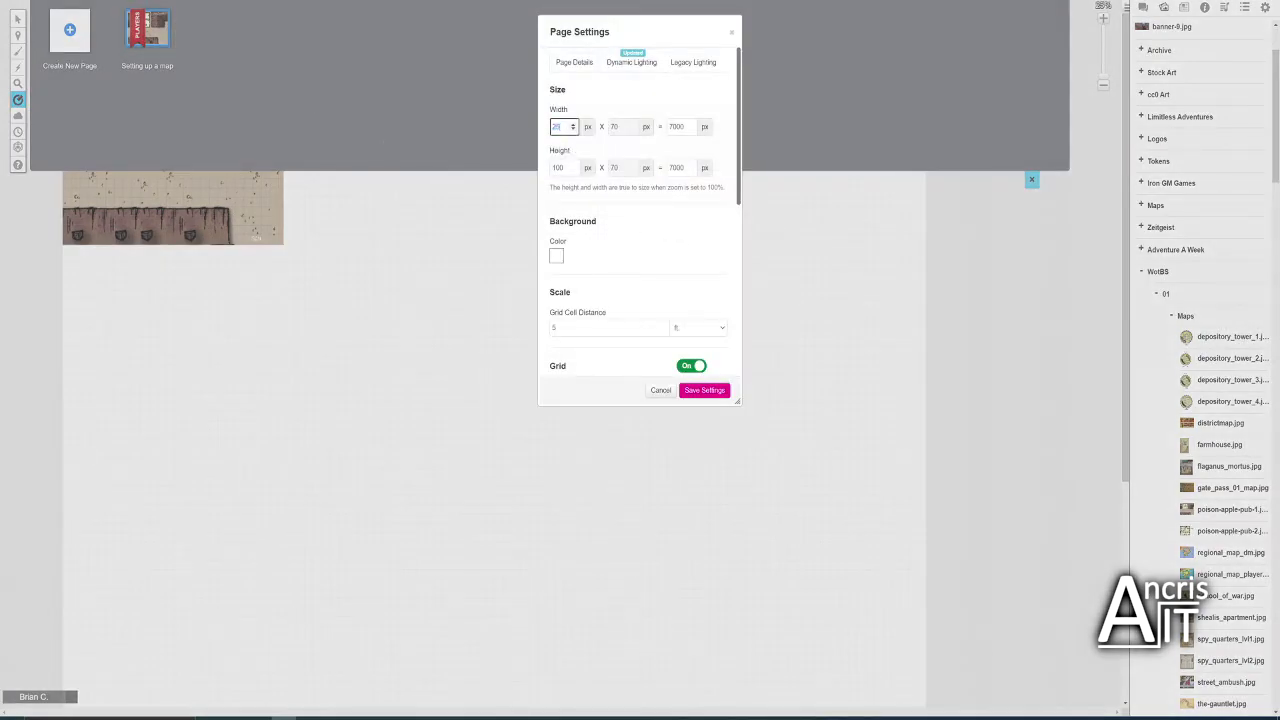
{"action": "double_click", "coordinate": [559, 167]}
{"action": "type", "text": "10"}
{"action": "left_click", "coordinate": [707, 392]}
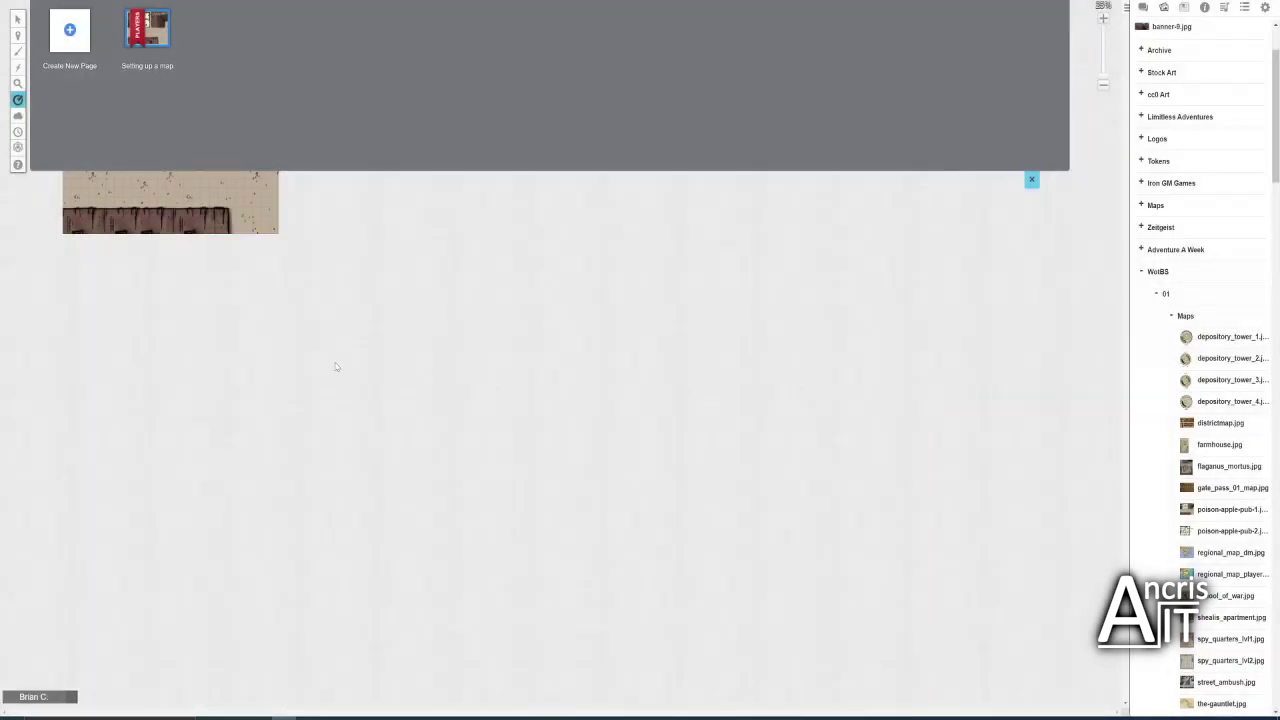
{"action": "left_click", "coordinate": [1031, 179]}
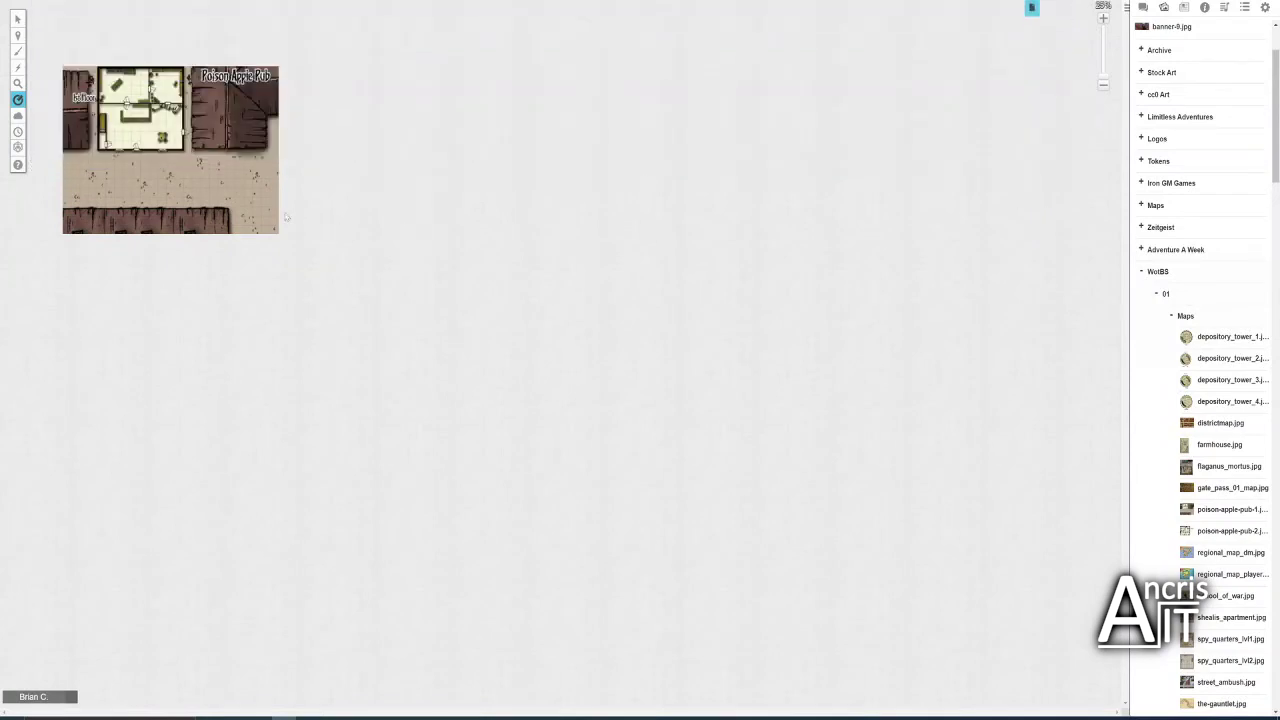
- Set the page height to 19 cells, save it, and check the map's bottom edge
{"action": "left_click", "coordinate": [17, 18]}
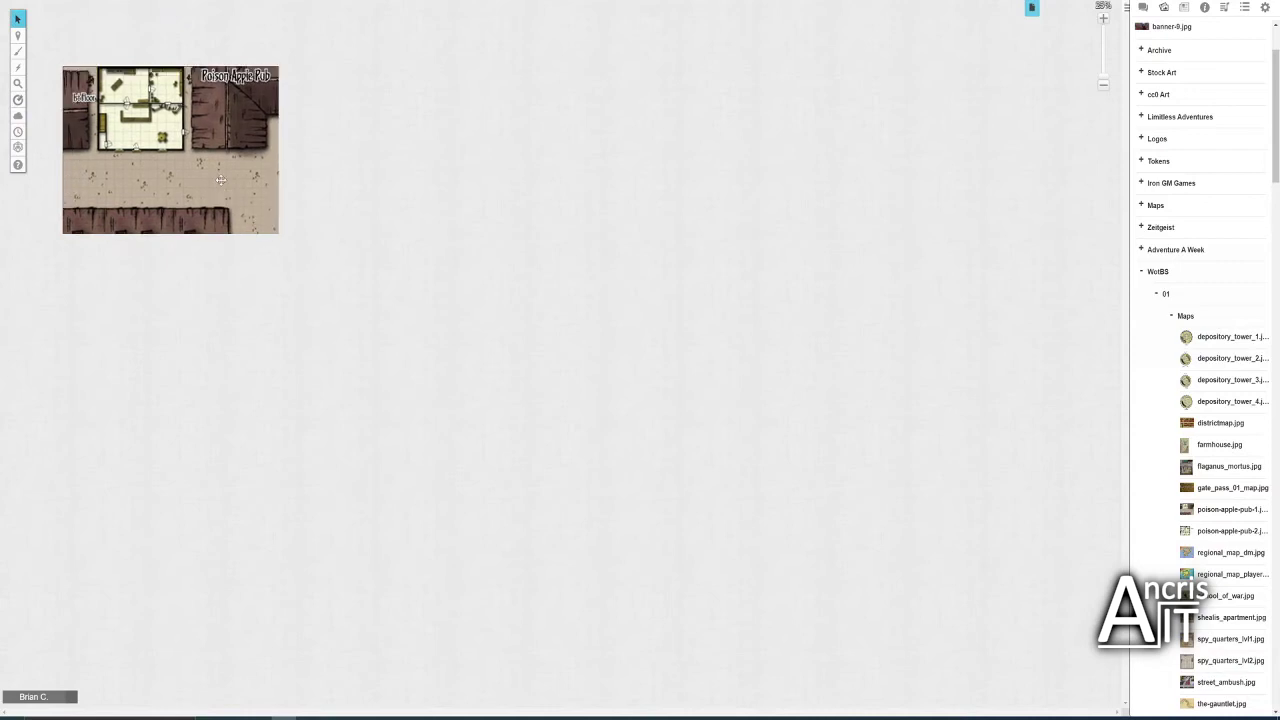
{"action": "left_click", "coordinate": [1032, 8]}
{"action": "mouse_move", "coordinate": [165, 35]}
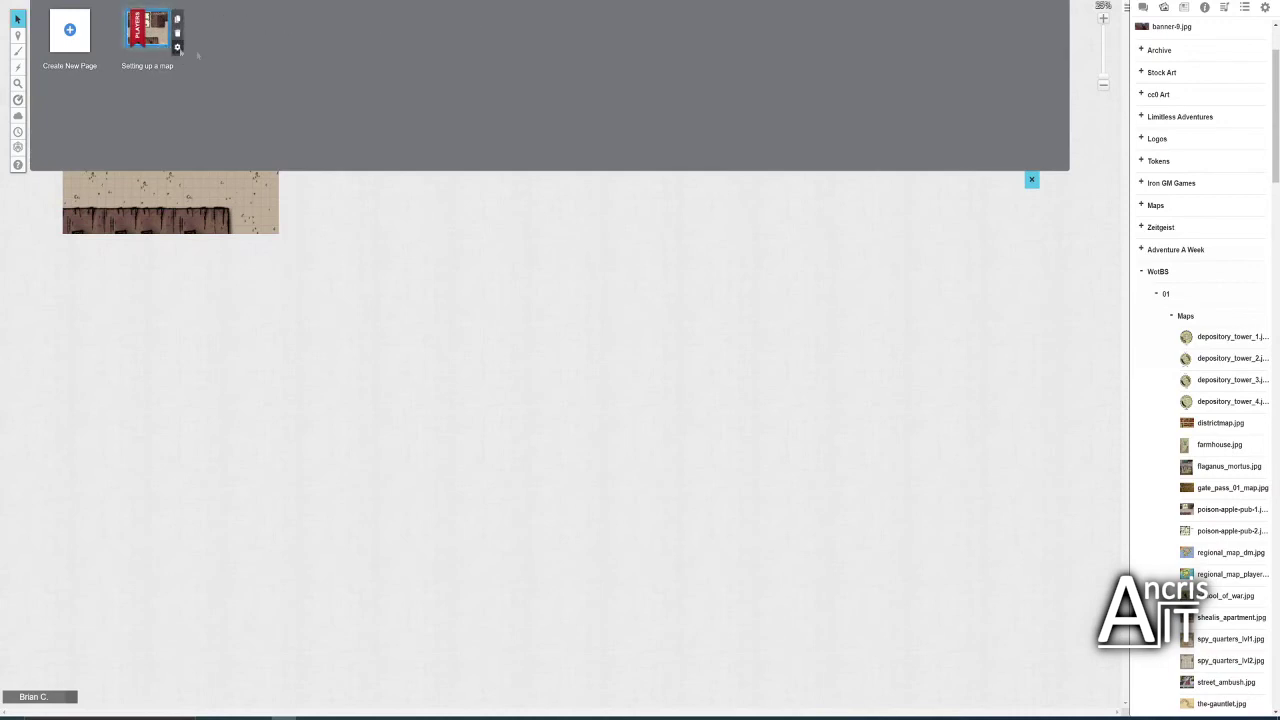
{"action": "left_click", "coordinate": [177, 47]}
{"action": "double_click", "coordinate": [558, 167]}
{"action": "type", "text": "19"}
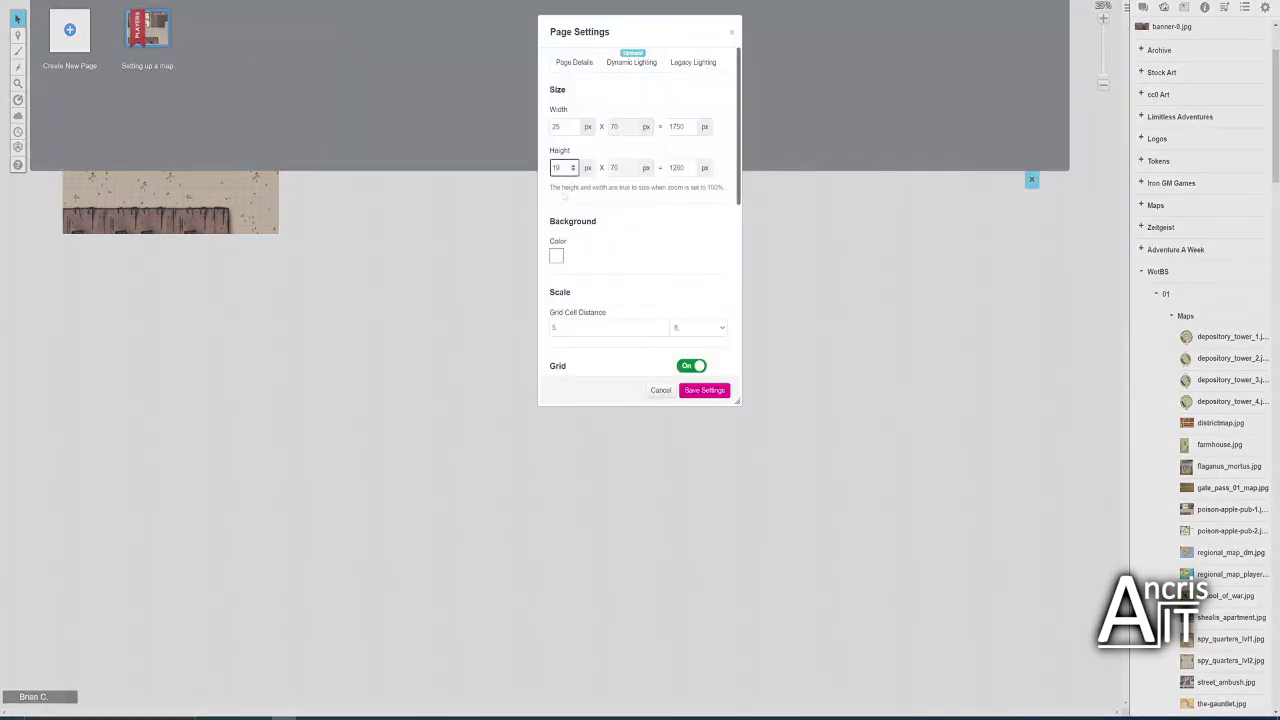
{"action": "left_click", "coordinate": [704, 391]}
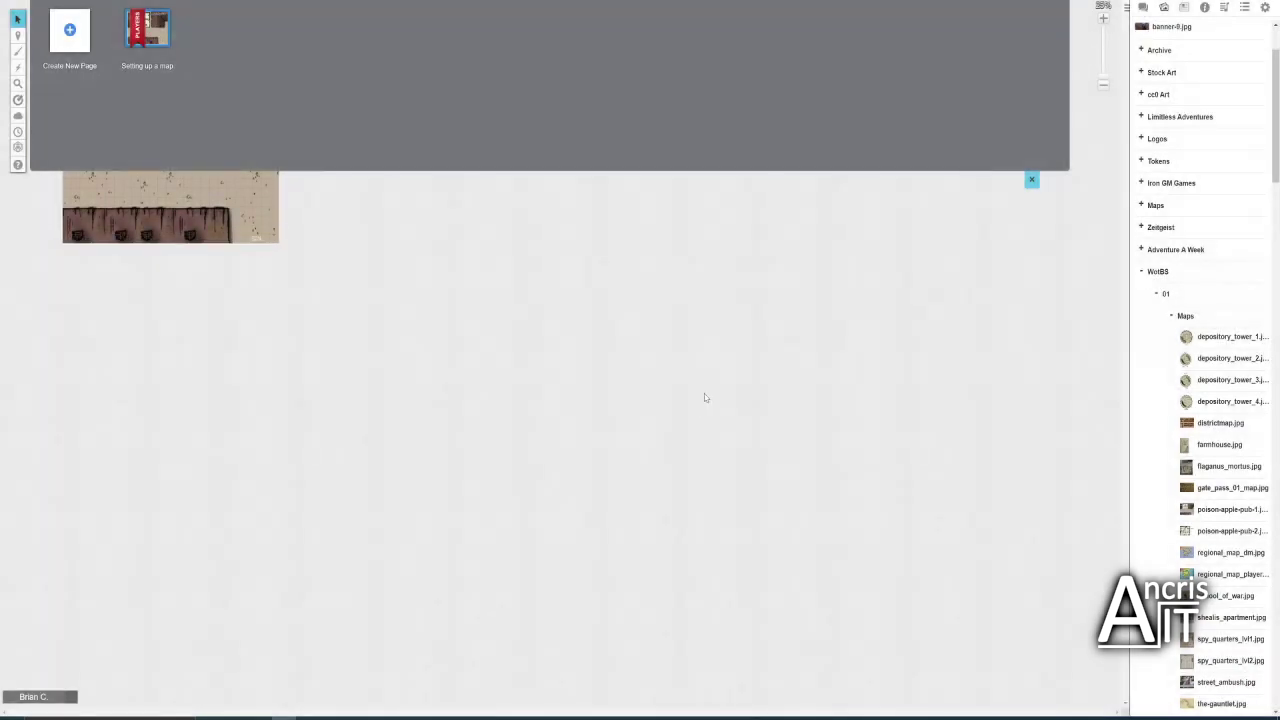
{"action": "left_click", "coordinate": [1031, 181]}
{"action": "scroll", "coordinate": [219, 162], "scroll_direction": "up", "scroll_amount": 6}
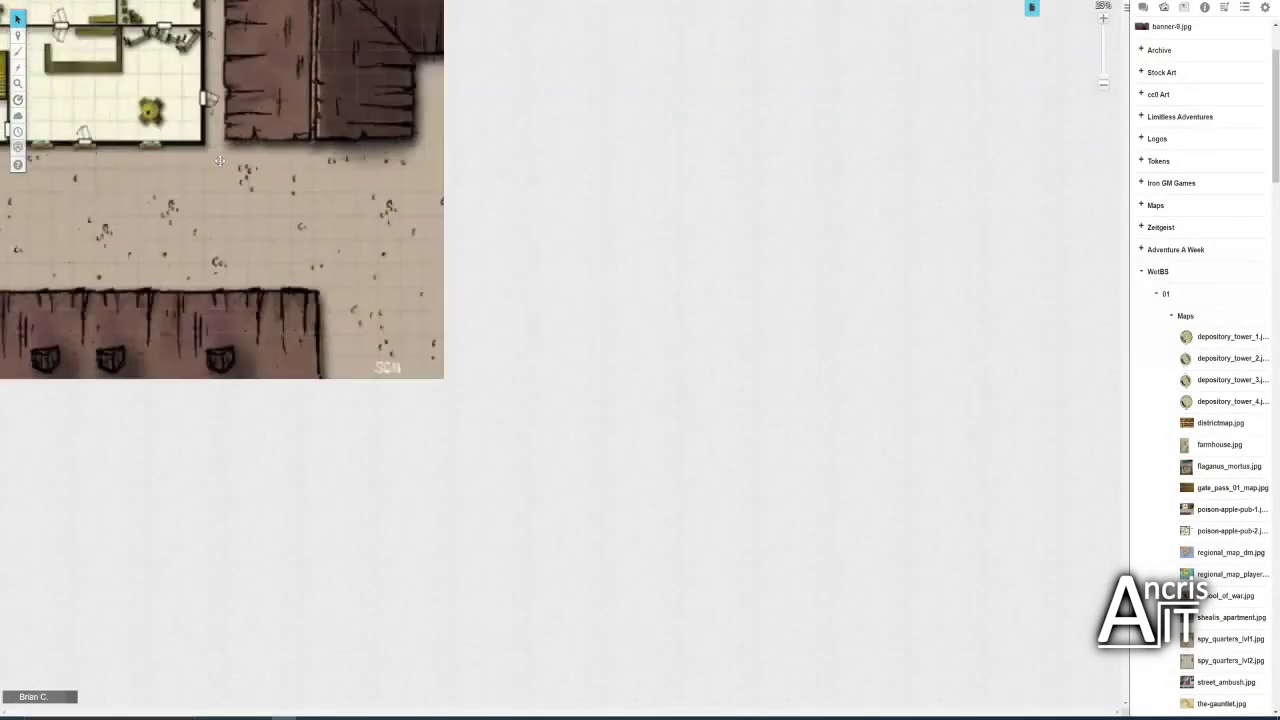
{"action": "scroll", "coordinate": [451, 193], "scroll_direction": "down", "scroll_amount": 2}
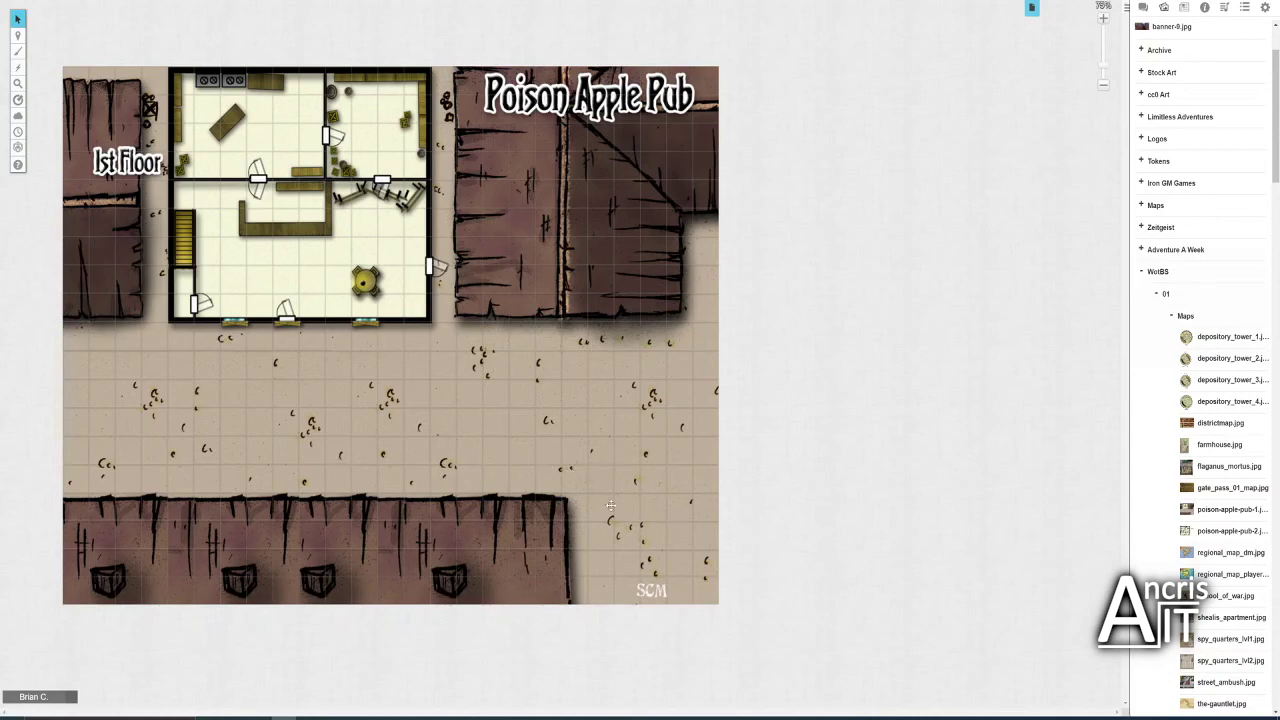
- Make the page's grid line colour transparent so only the map's own drawn grid shows, and save the page settings
{"action": "left_click", "coordinate": [1032, 9]}
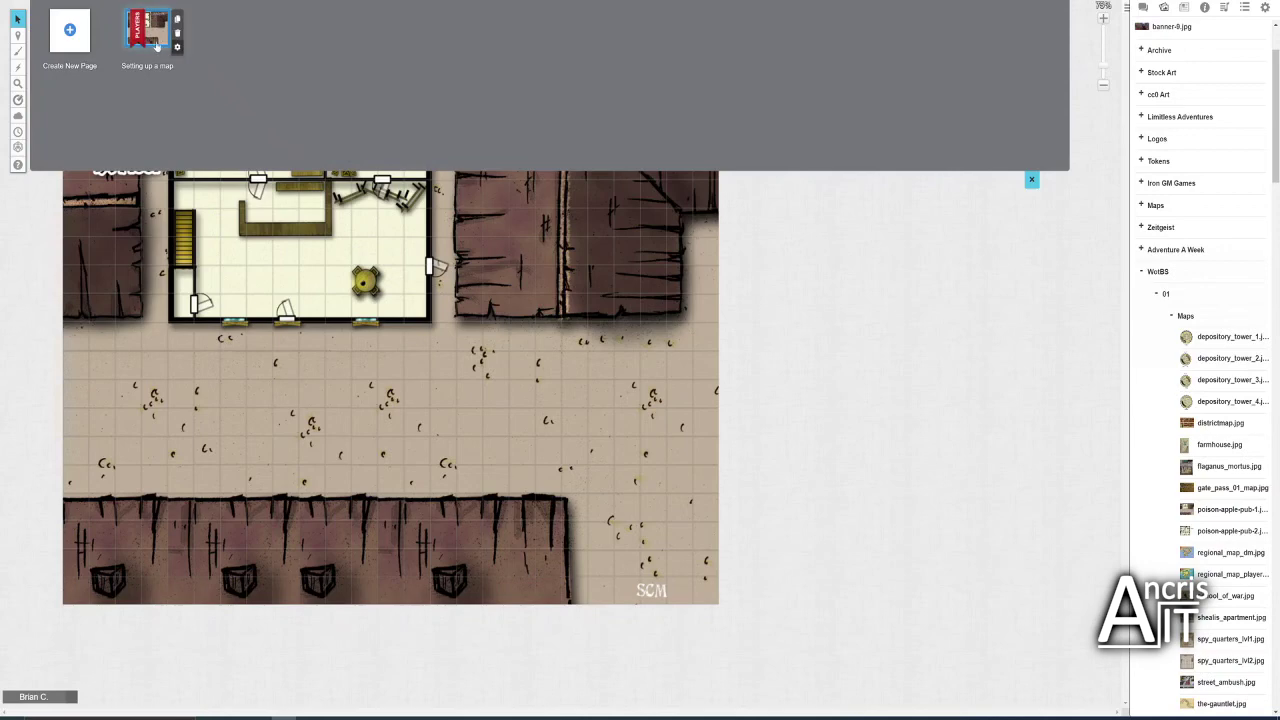
{"action": "left_click", "coordinate": [174, 52]}
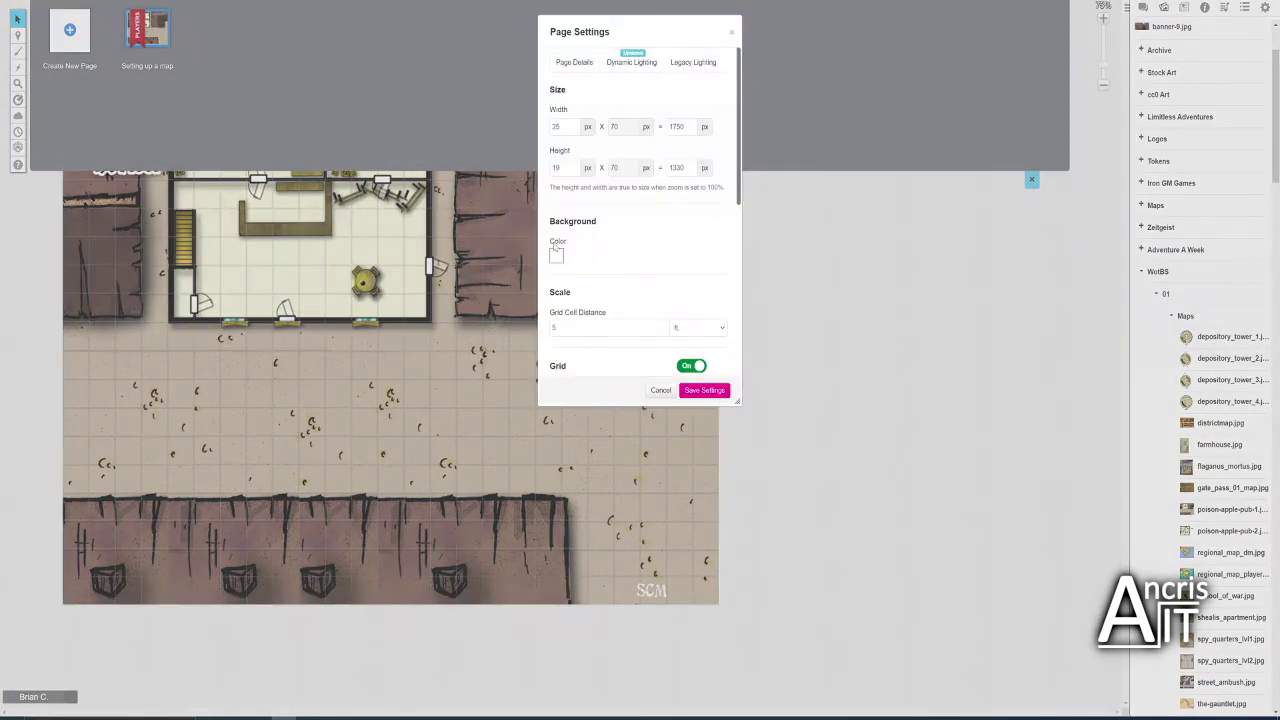
{"action": "scroll", "coordinate": [664, 260], "scroll_direction": "down", "scroll_amount": 2}
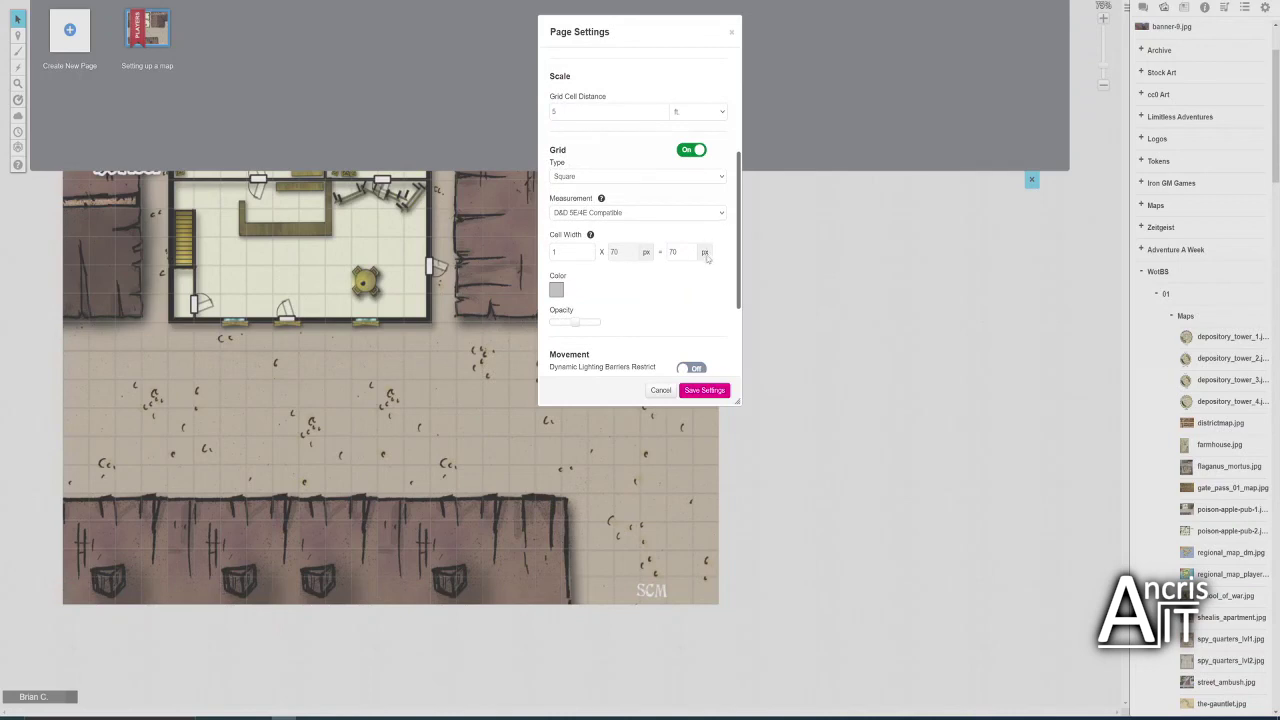
{"action": "left_click", "coordinate": [556, 292]}
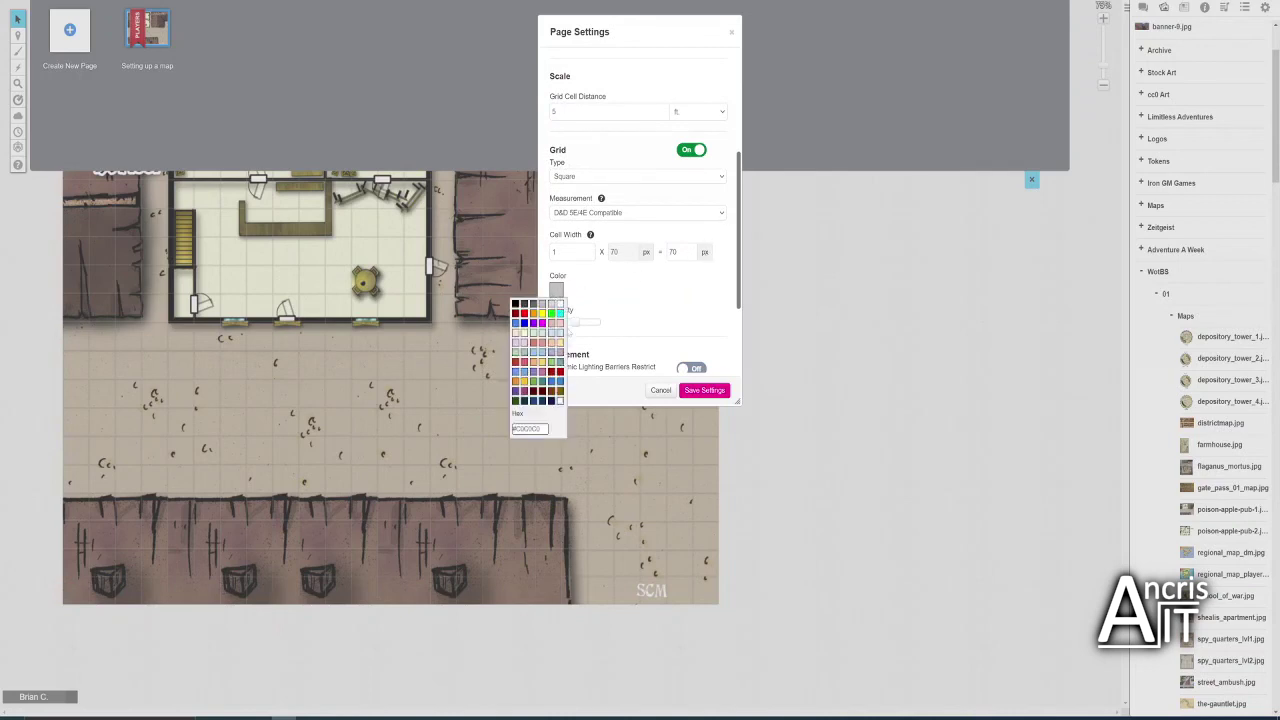
{"action": "left_click", "coordinate": [560, 401]}
{"action": "left_click", "coordinate": [704, 390]}
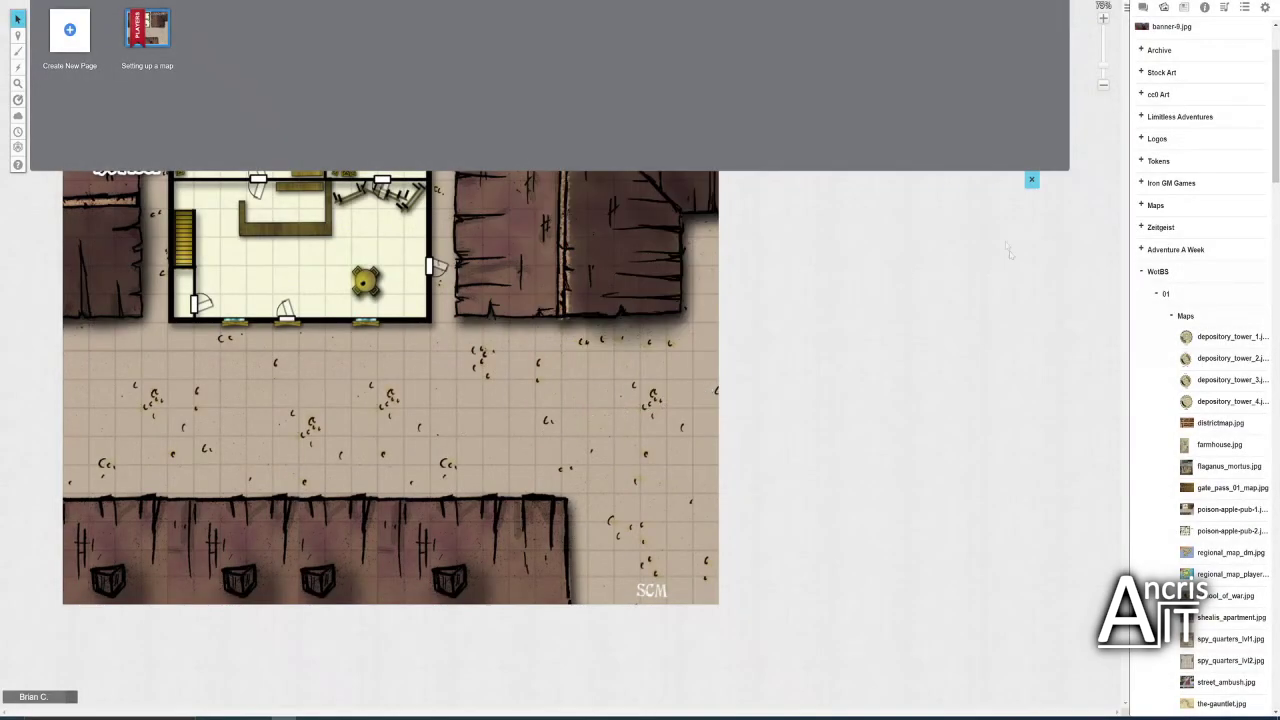
{"action": "left_click", "coordinate": [1032, 181]}
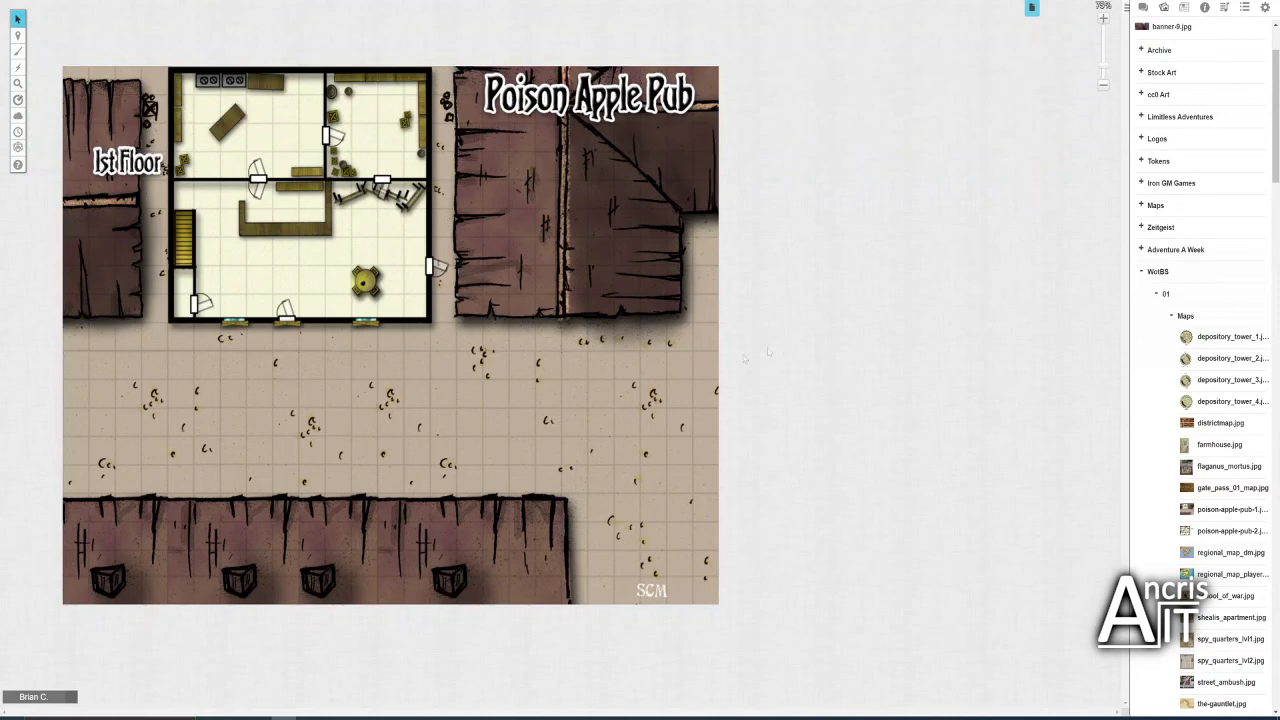